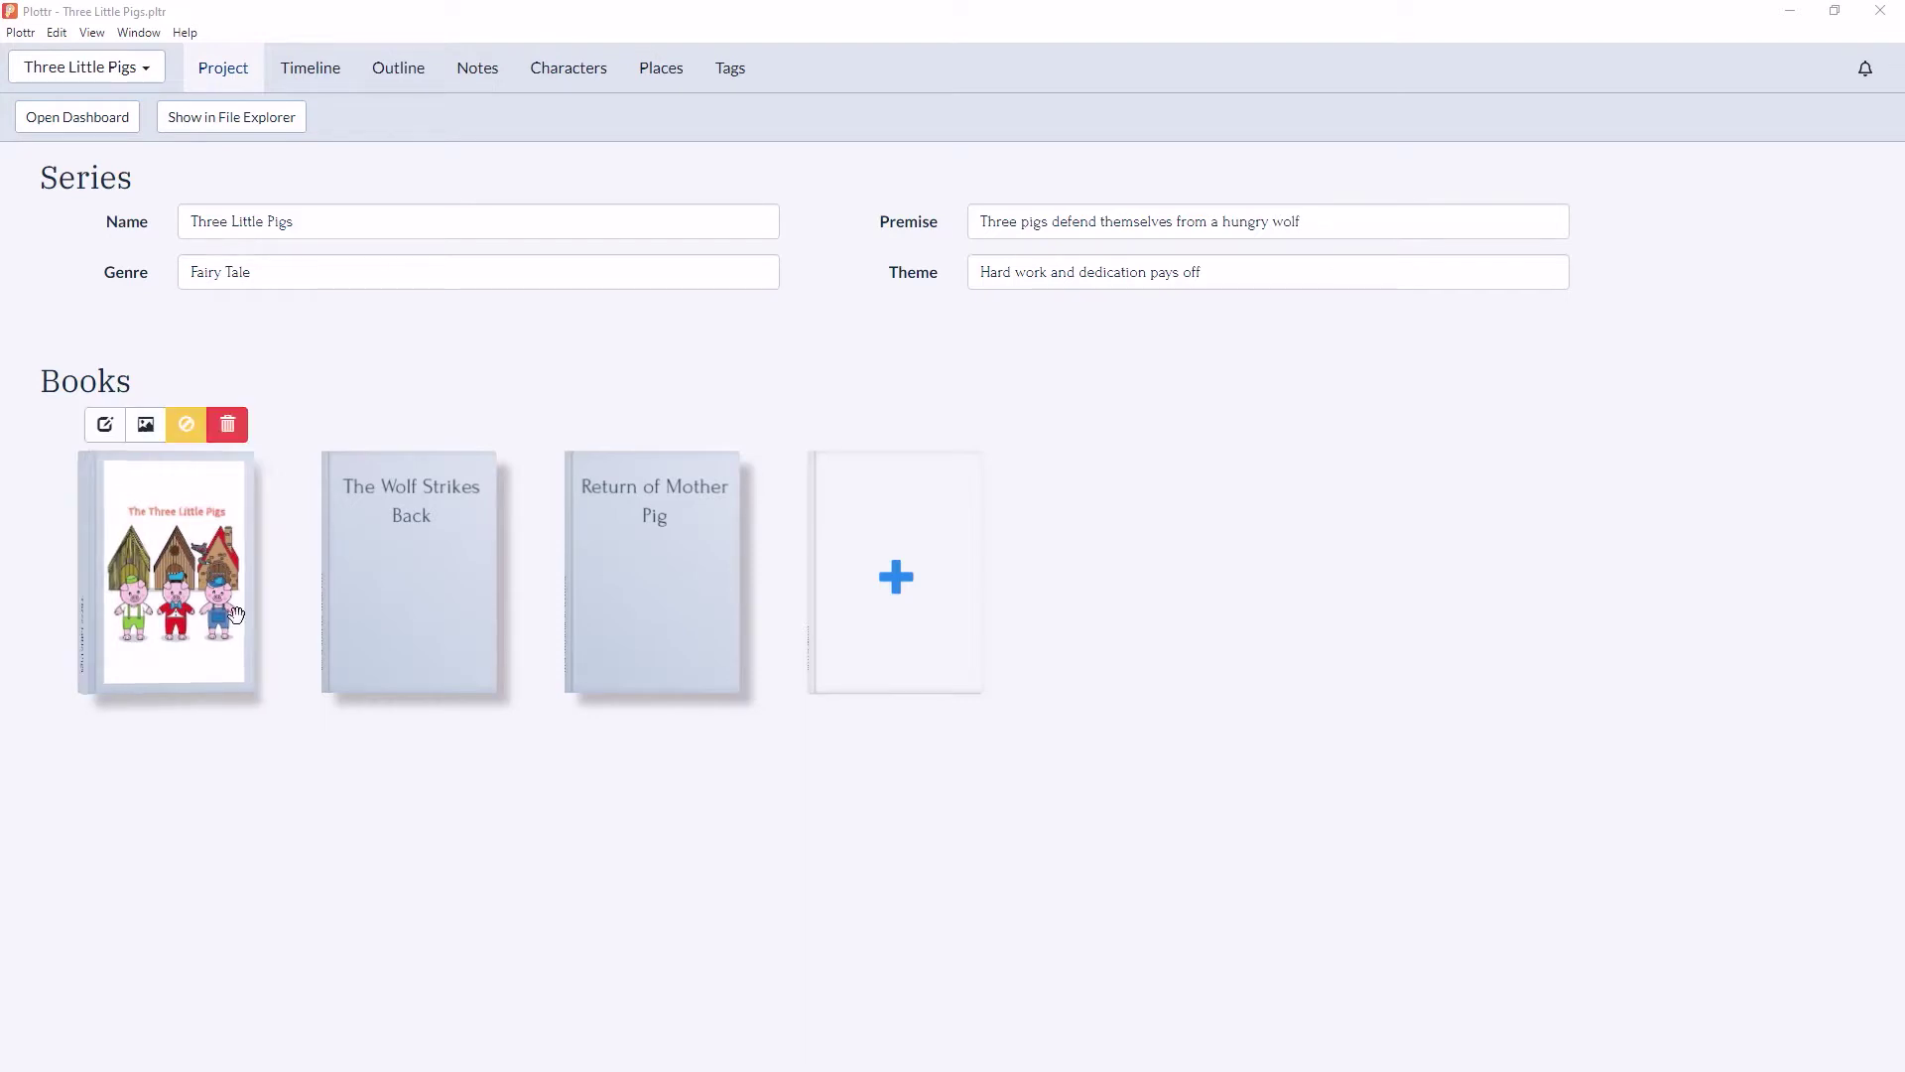
Open the first book, Three Little Pigs, to its plot timeline.
mouse_move(387, 679)
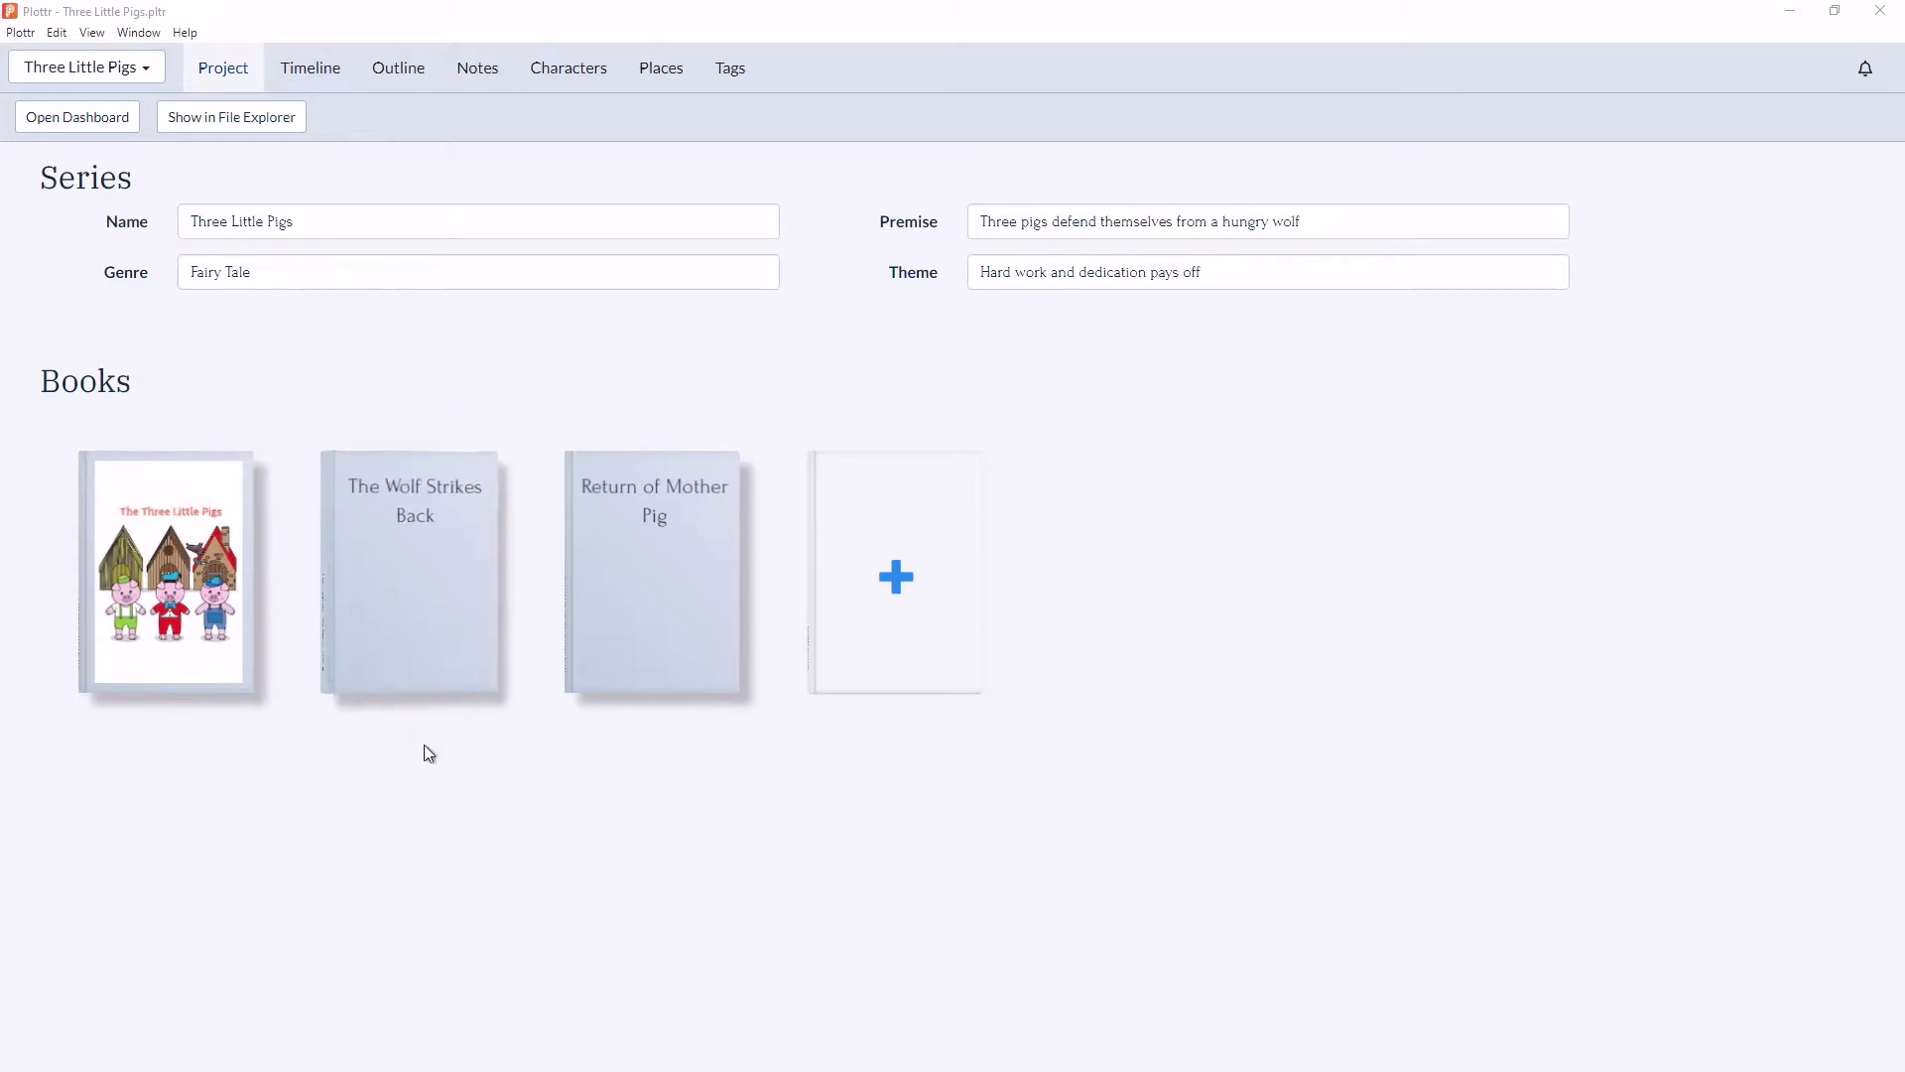
mouse_move(659, 664)
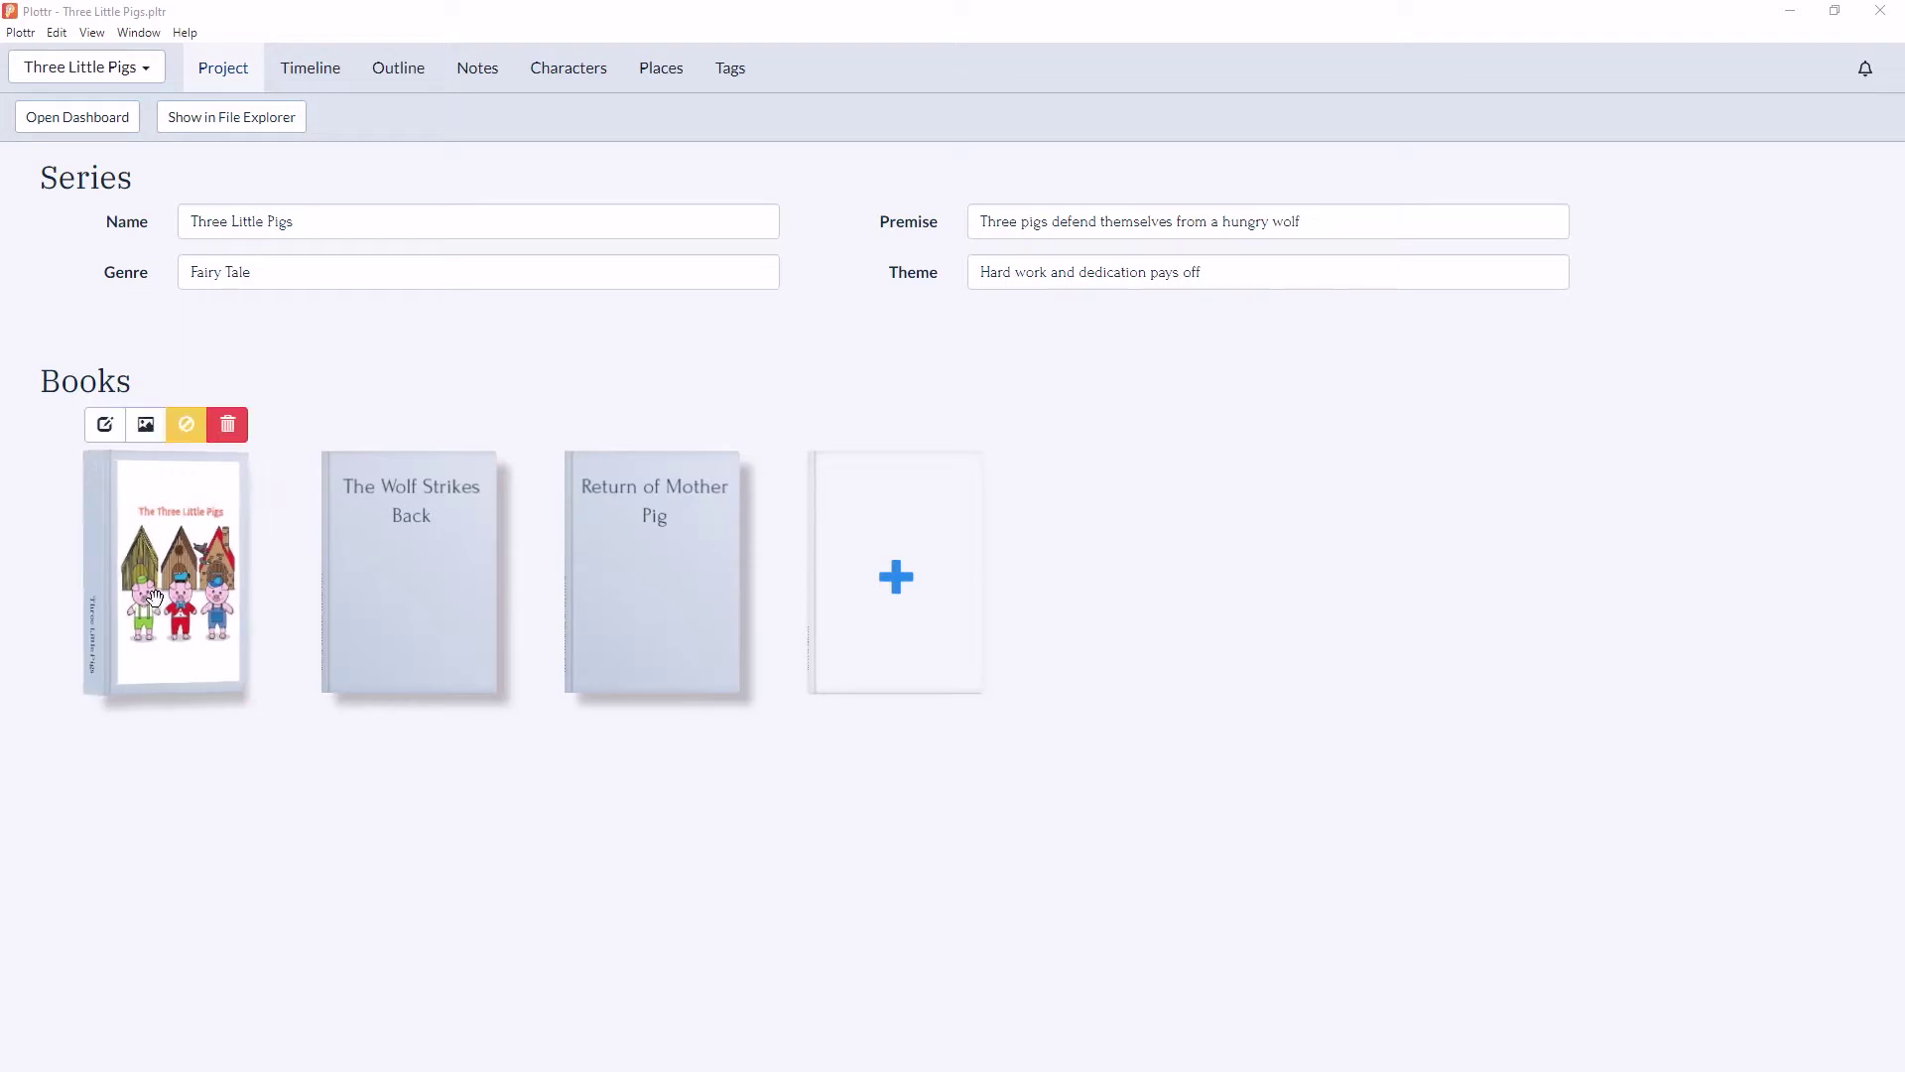
click(151, 650)
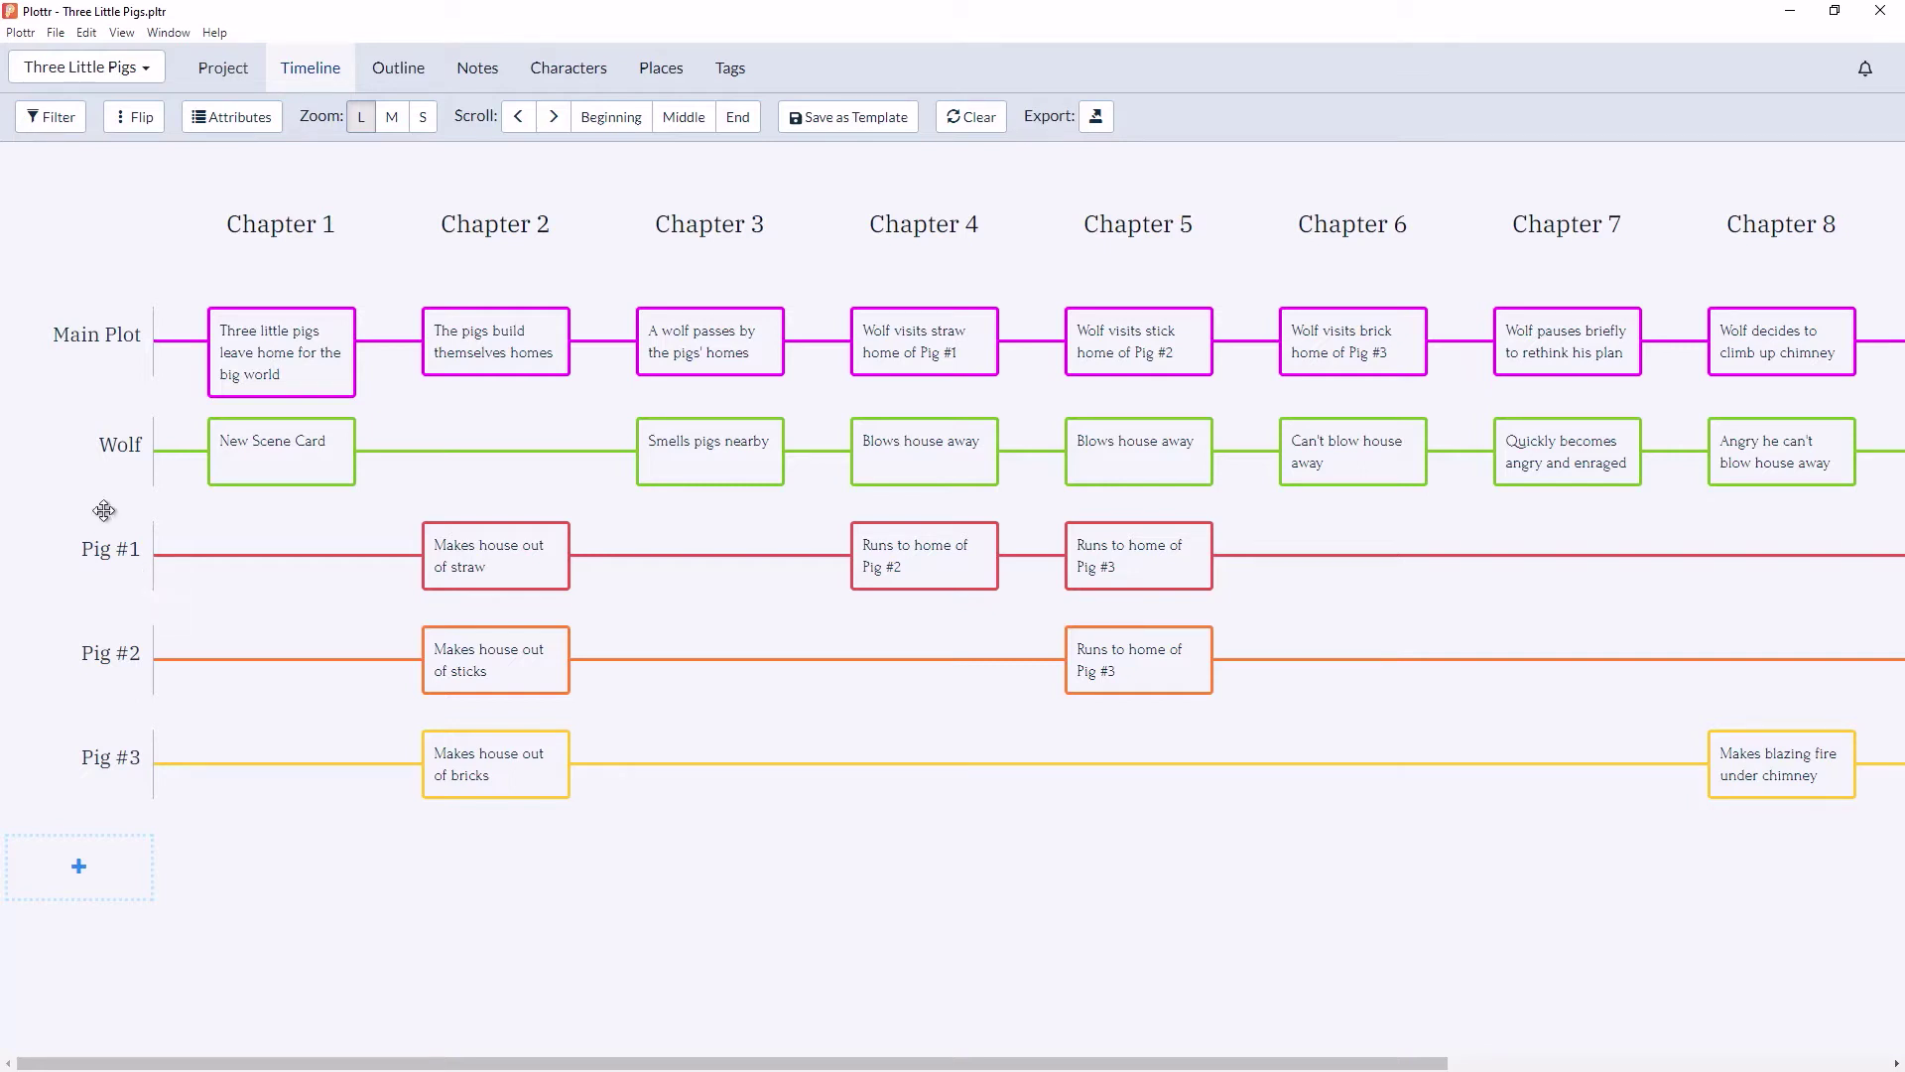
Browse the book's Outline, Notes, Characters and Places tabs, then return to the Timeline.
mouse_move(234, 189)
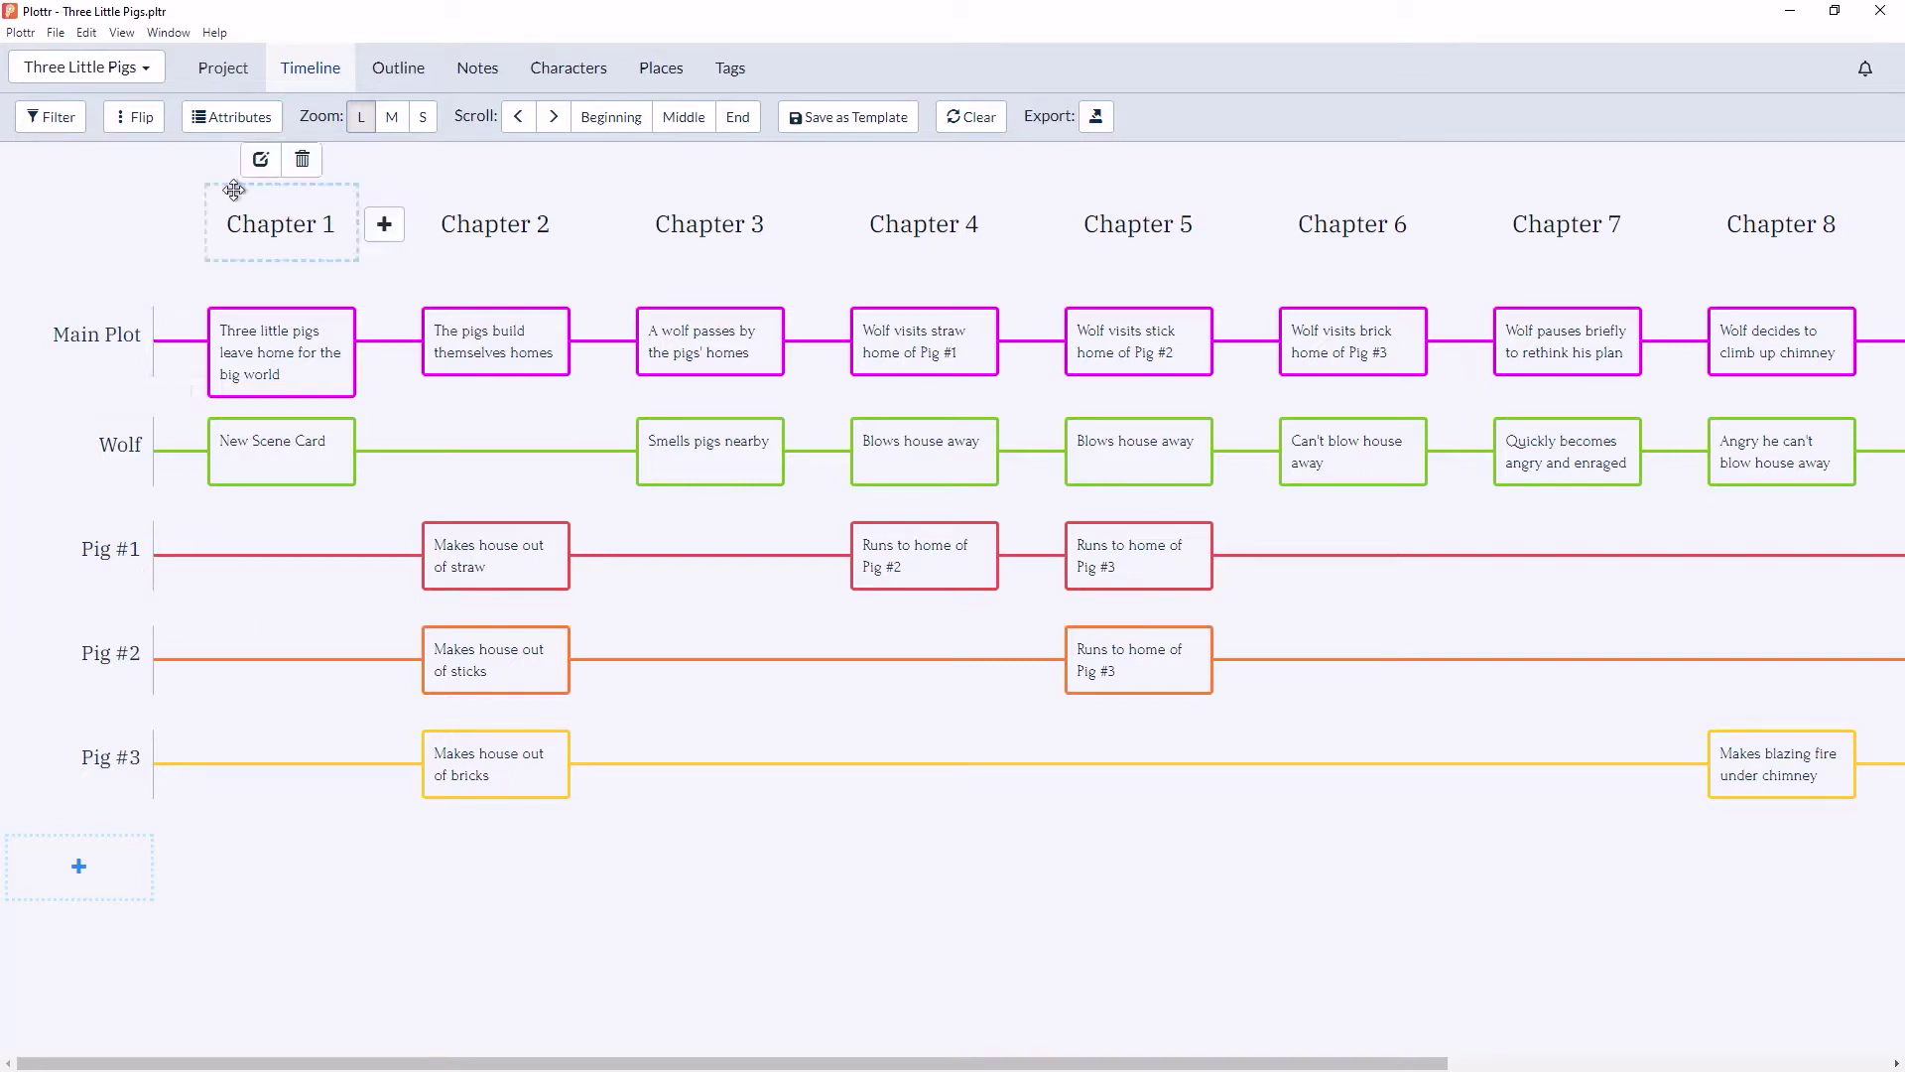
click(387, 74)
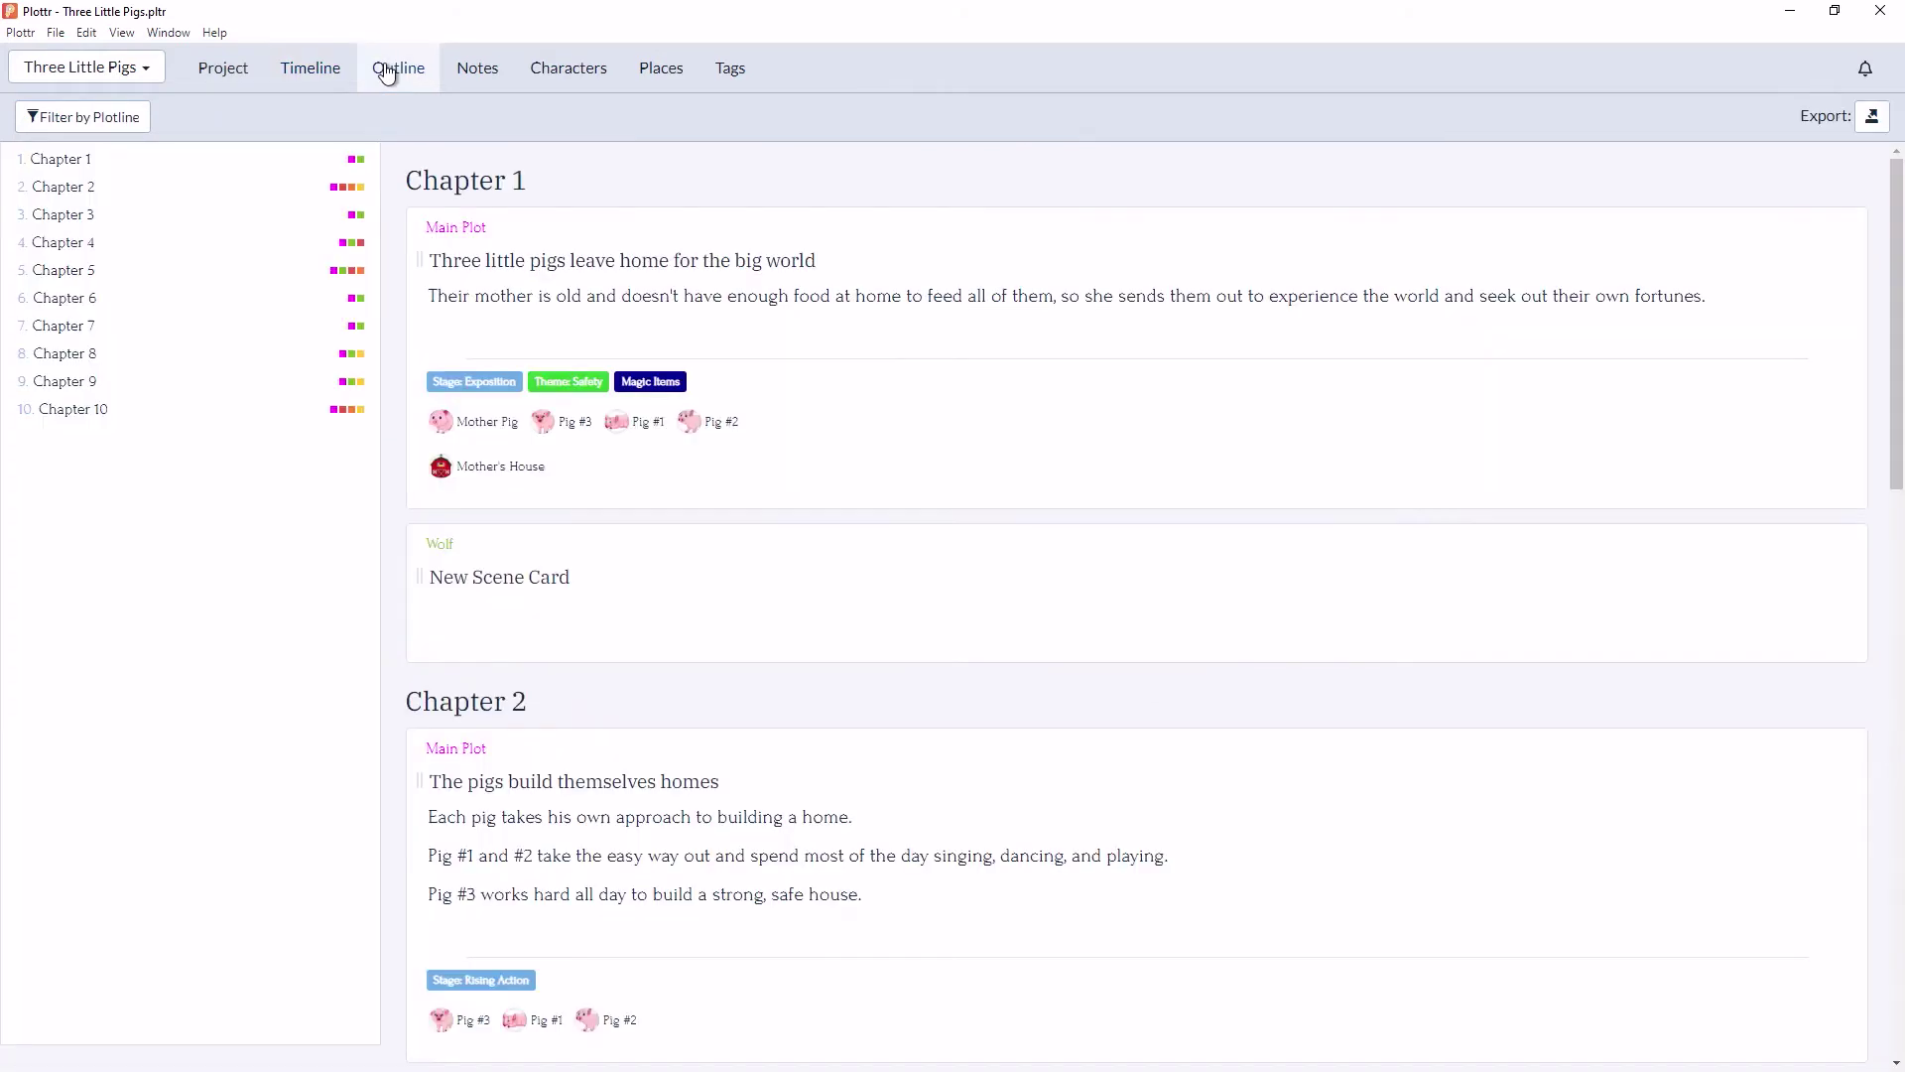
click(481, 87)
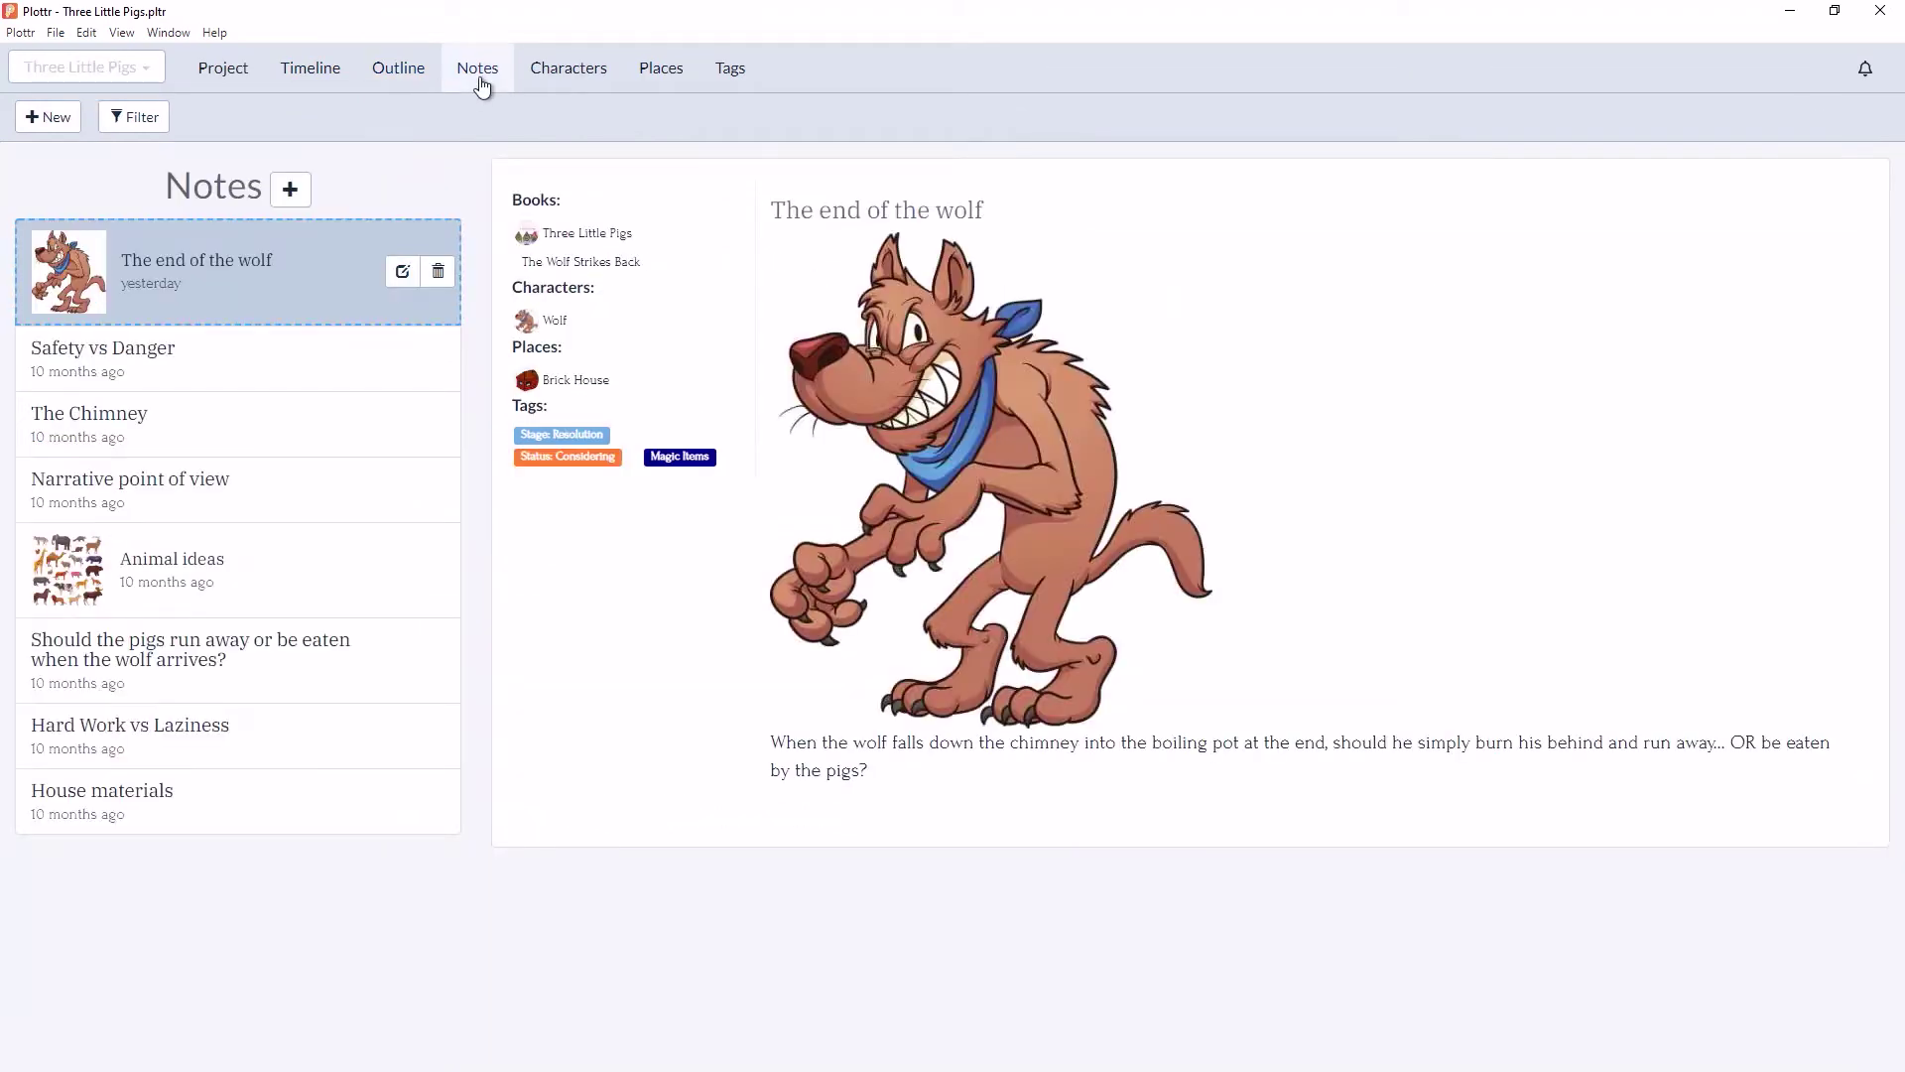
click(570, 75)
click(646, 71)
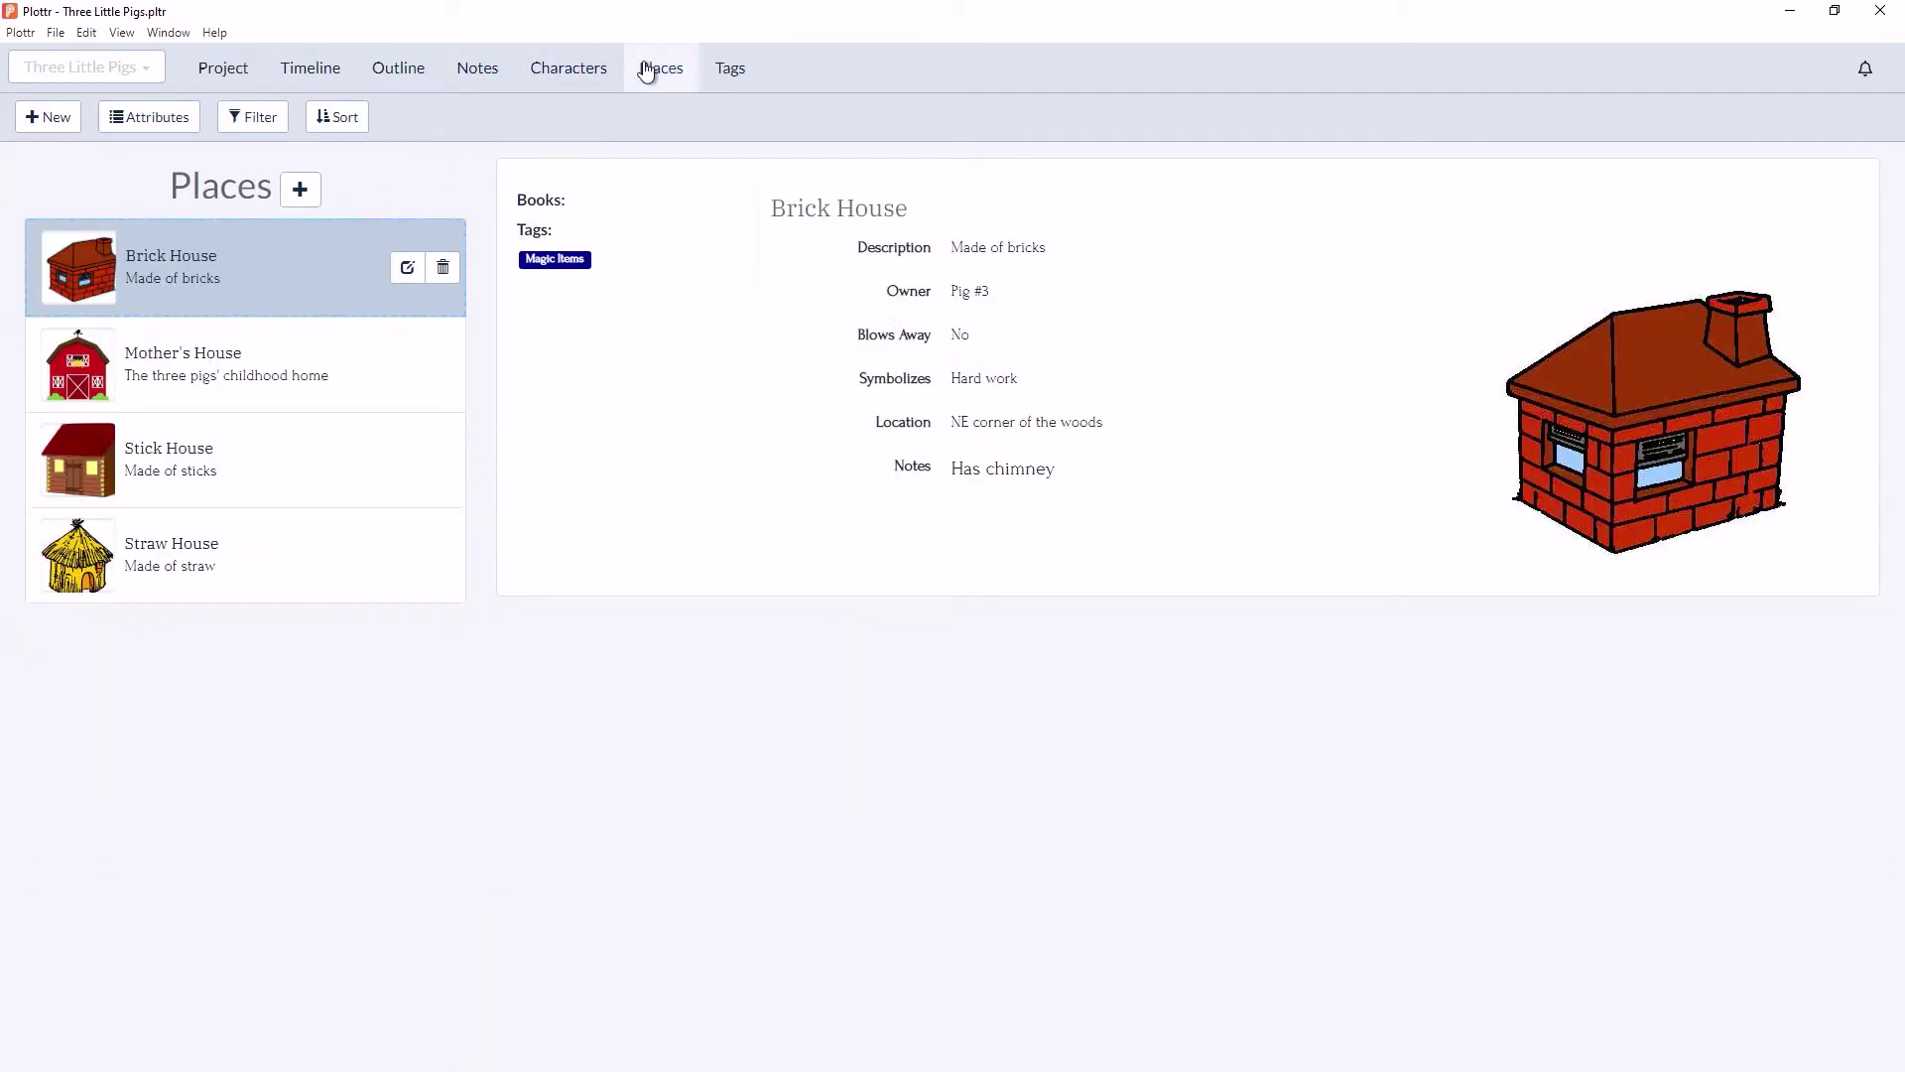
click(311, 69)
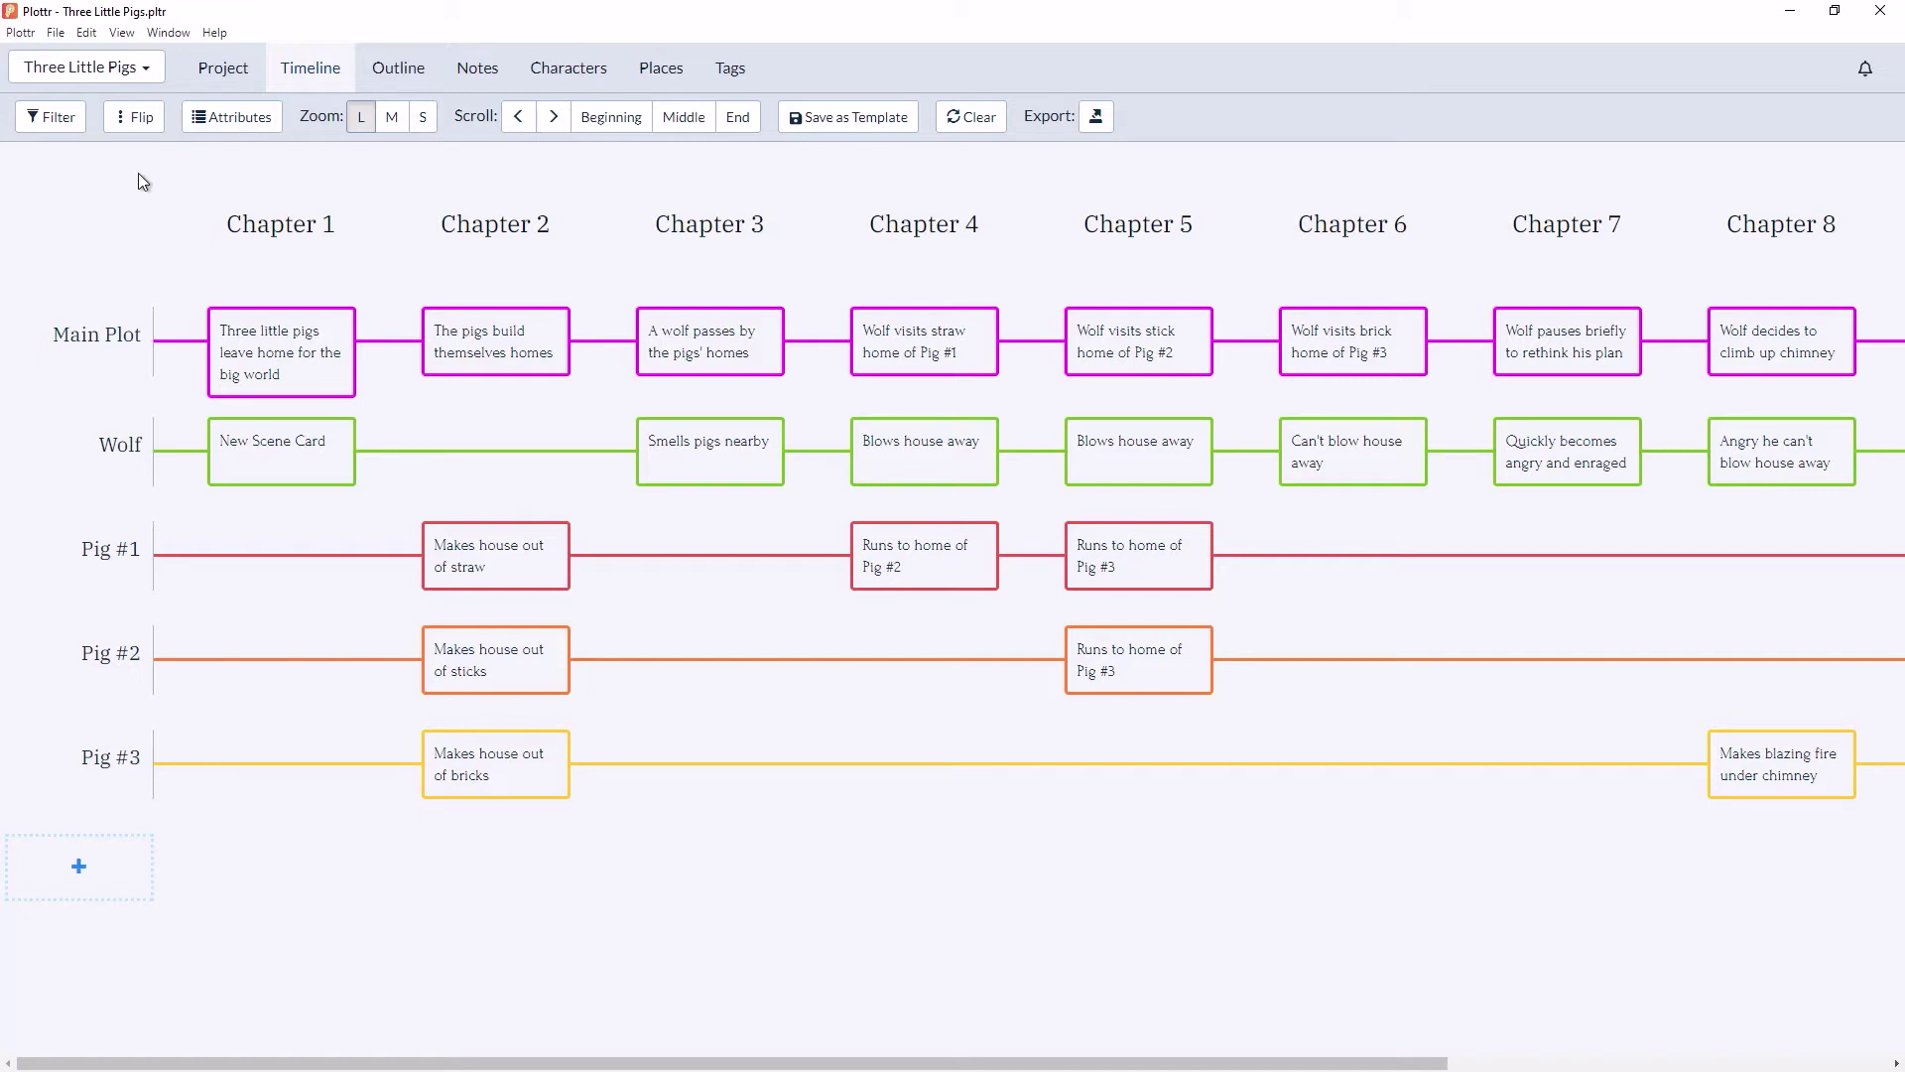
click(147, 69)
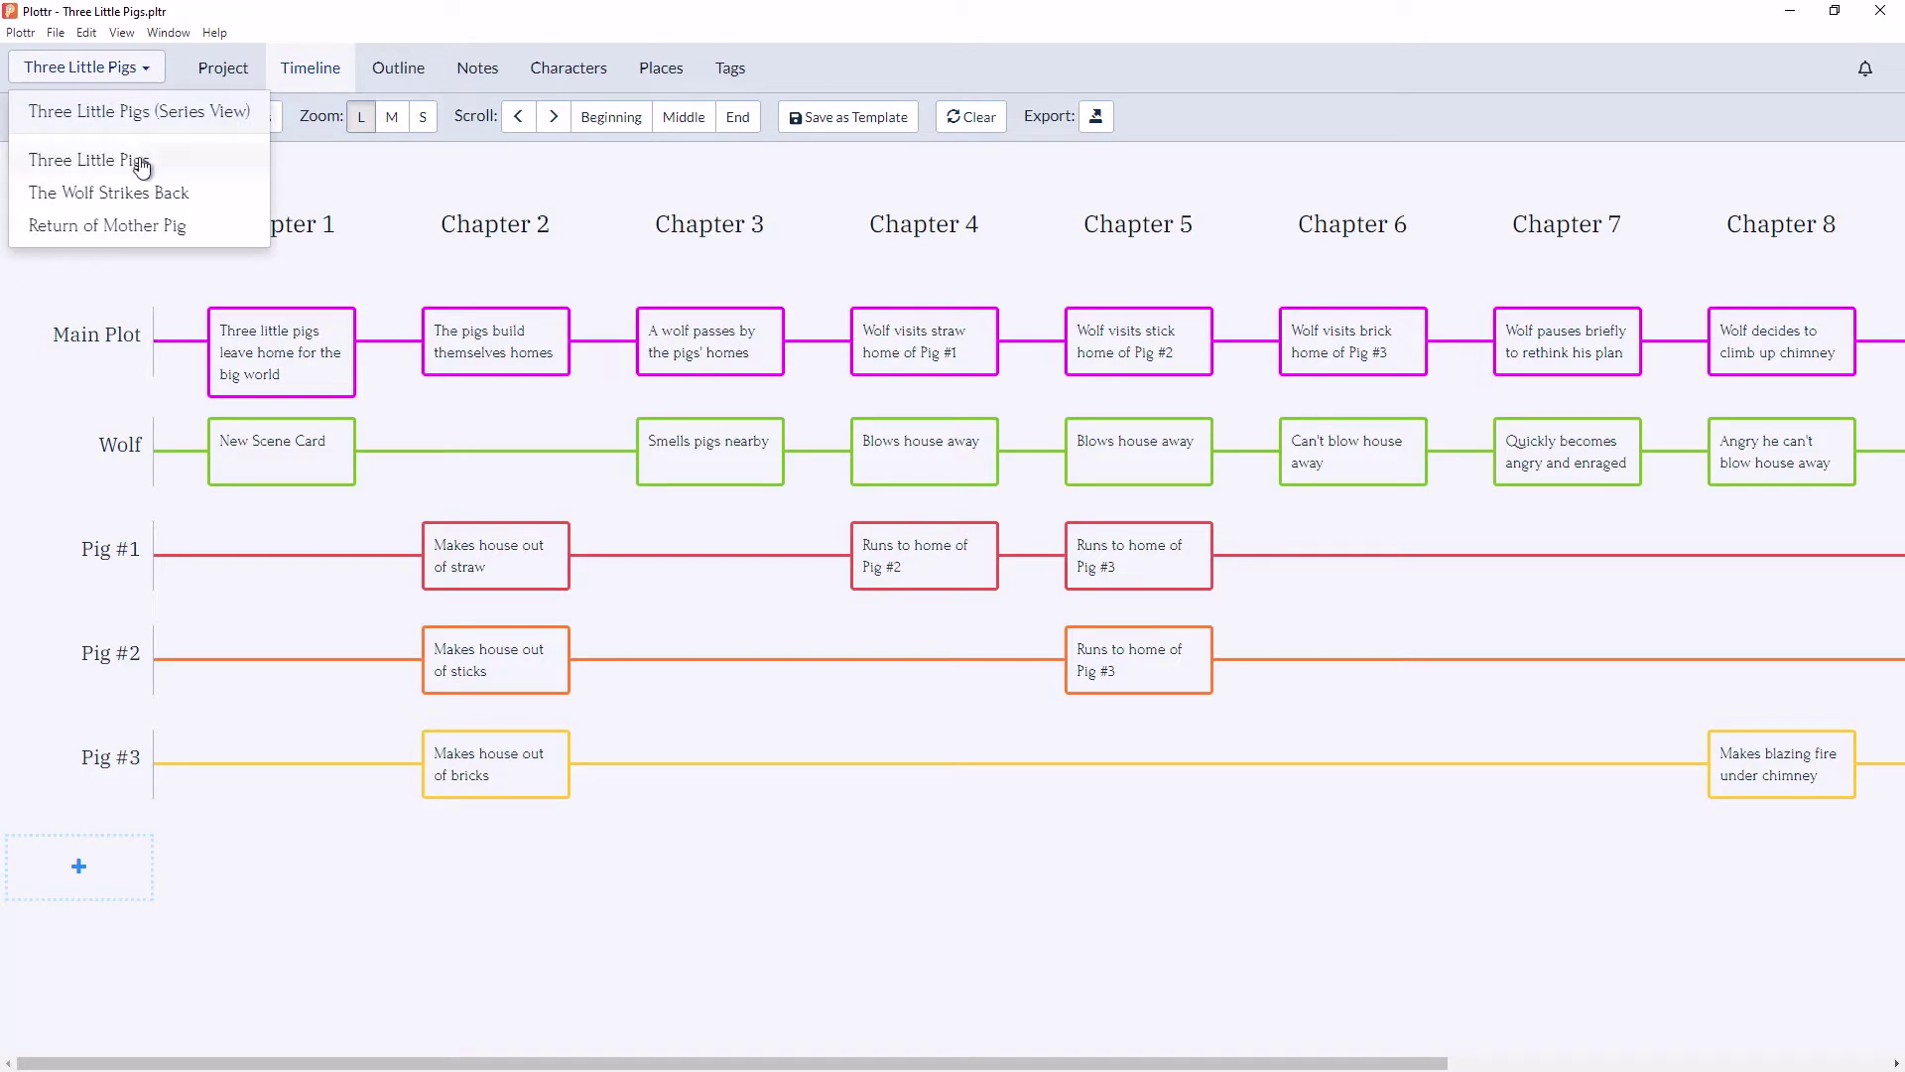
Switch to The Wolf Strikes Back and browse its Outline, Notes, Characters and Places tabs.
click(140, 195)
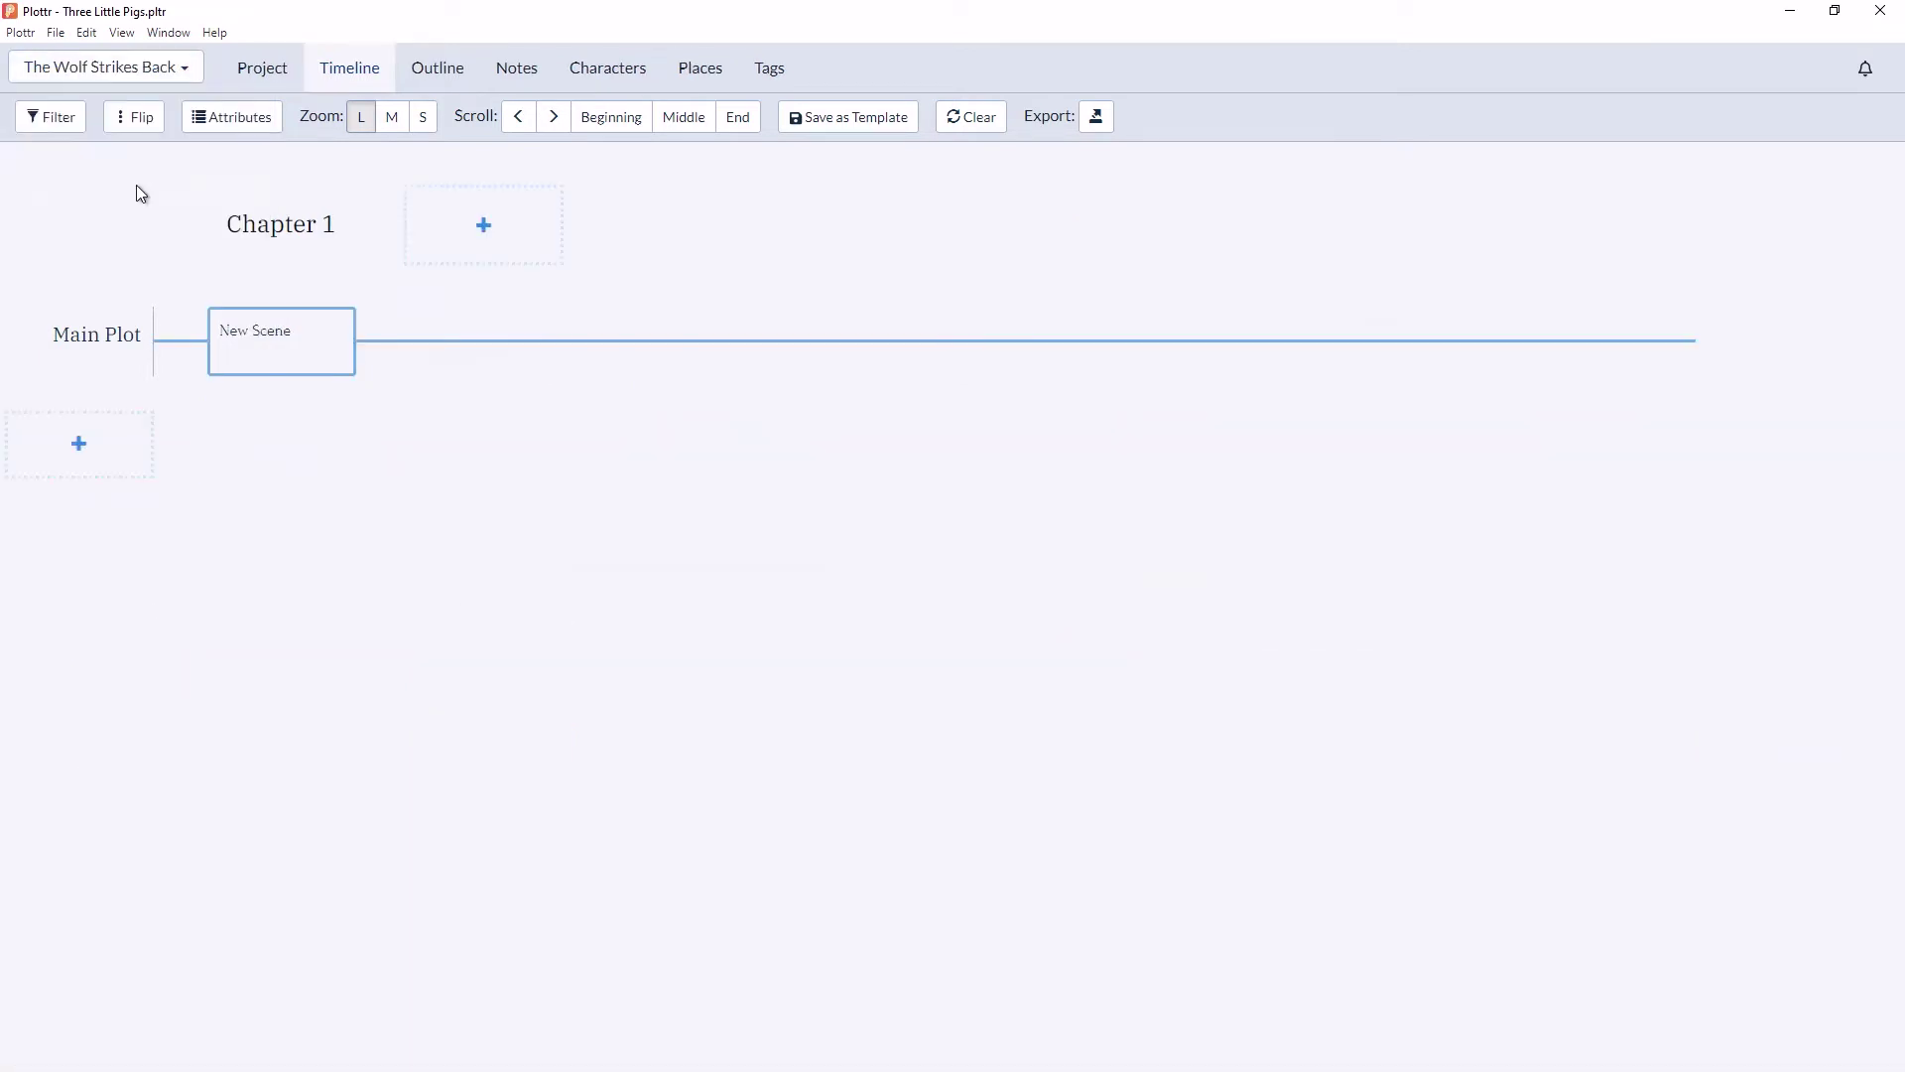
click(457, 78)
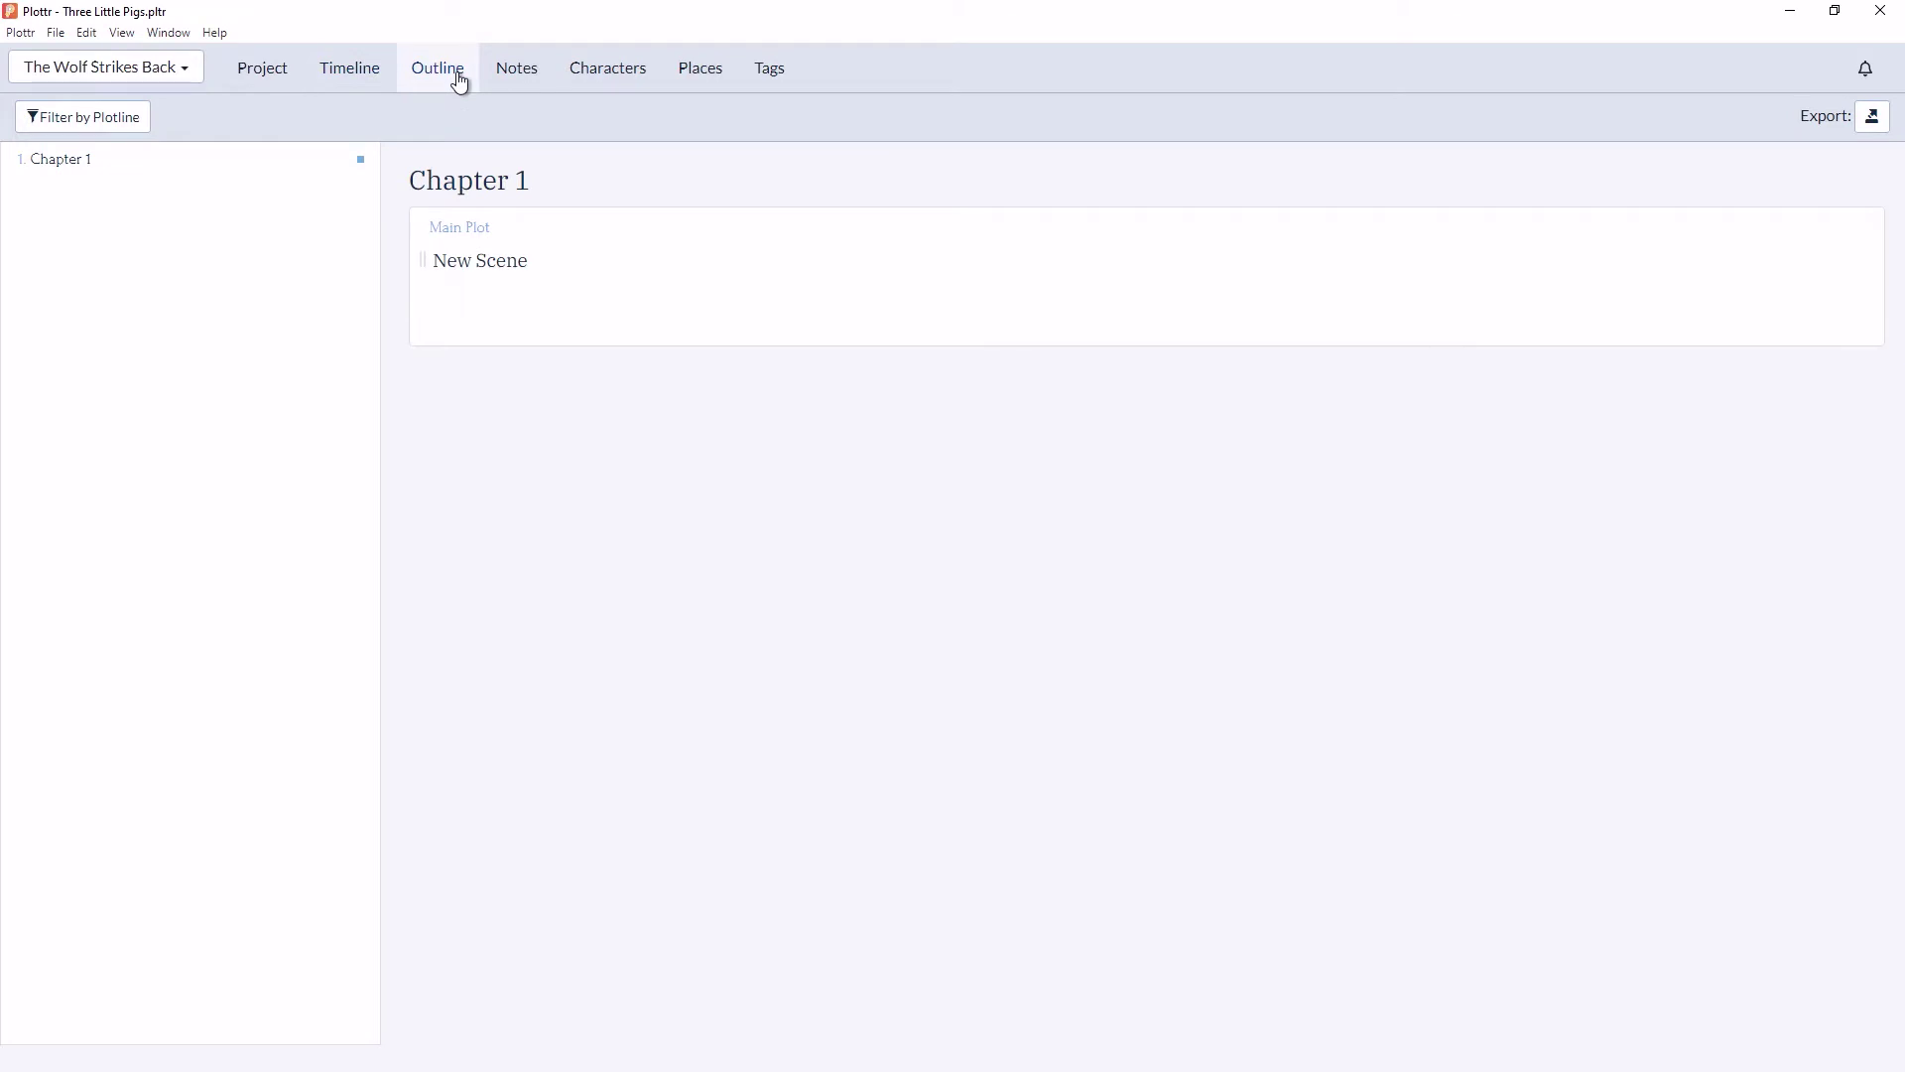
click(508, 76)
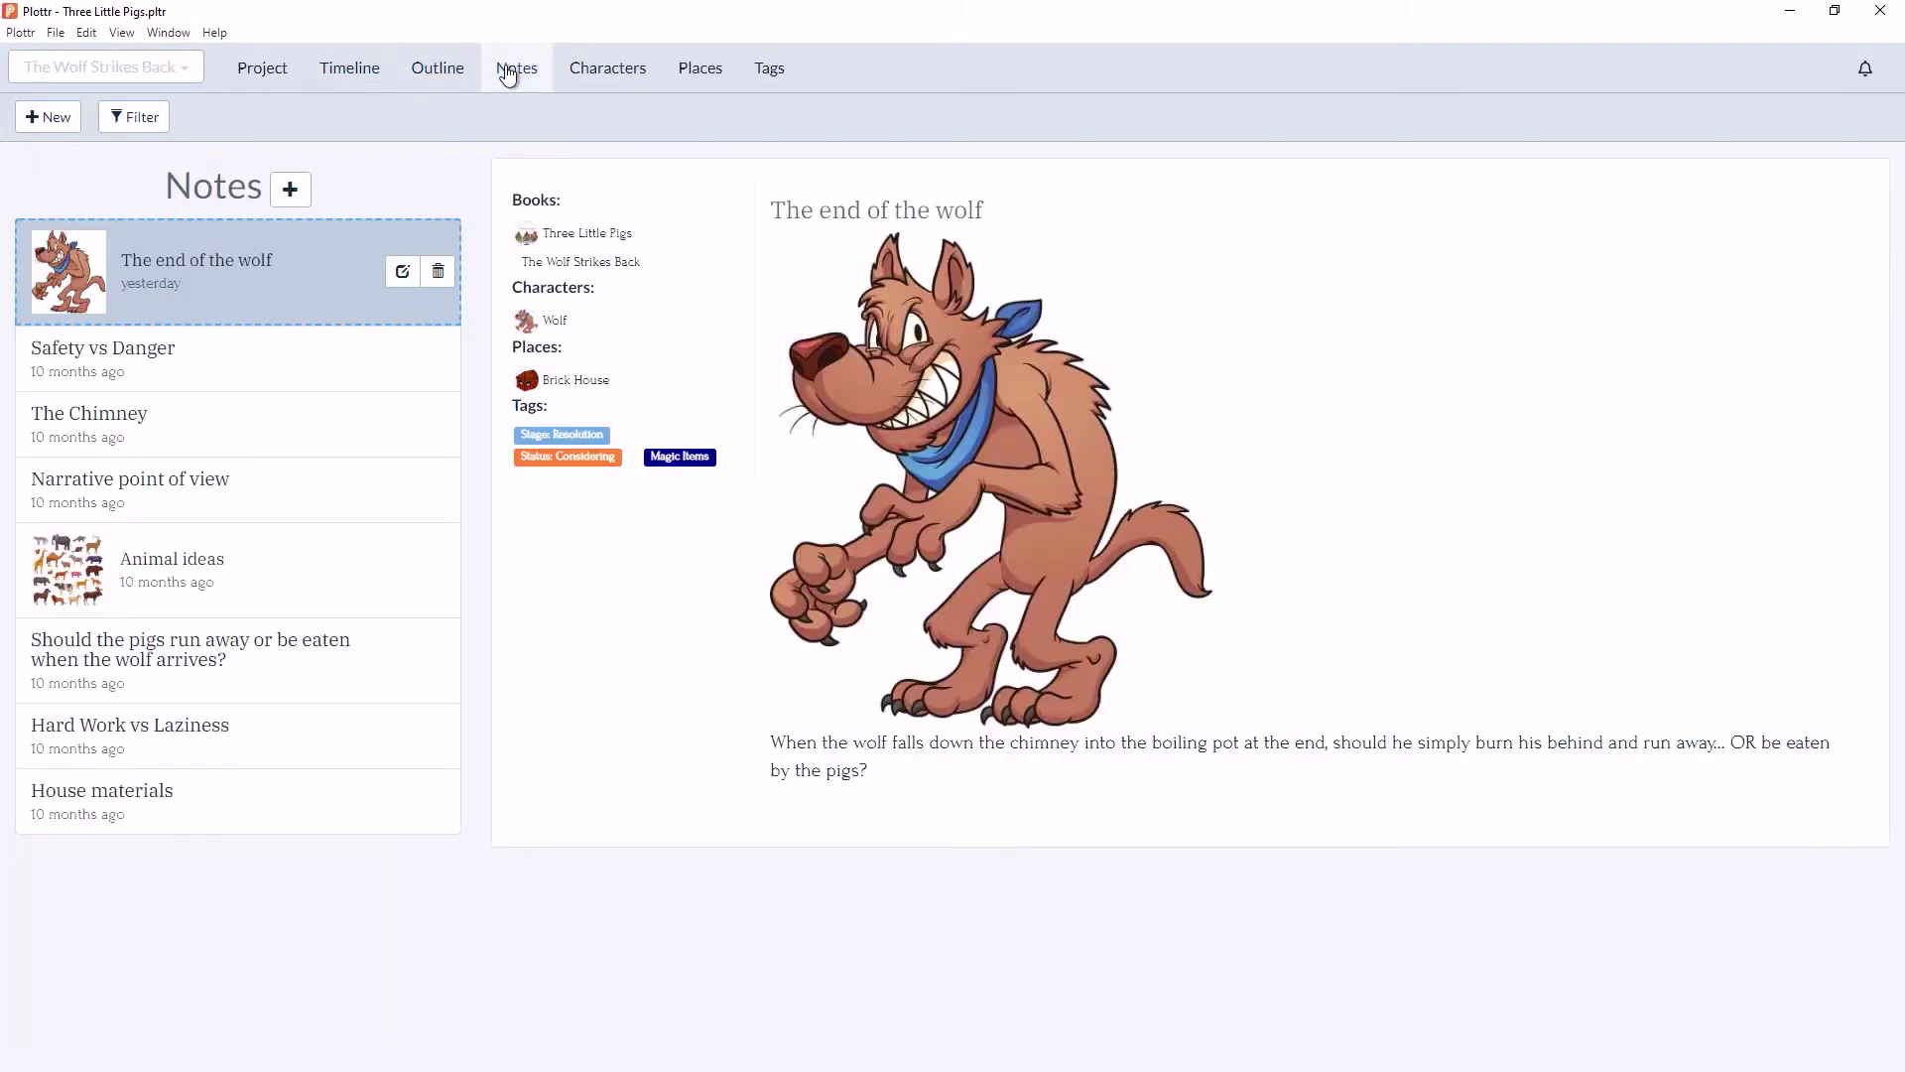
click(581, 73)
click(690, 71)
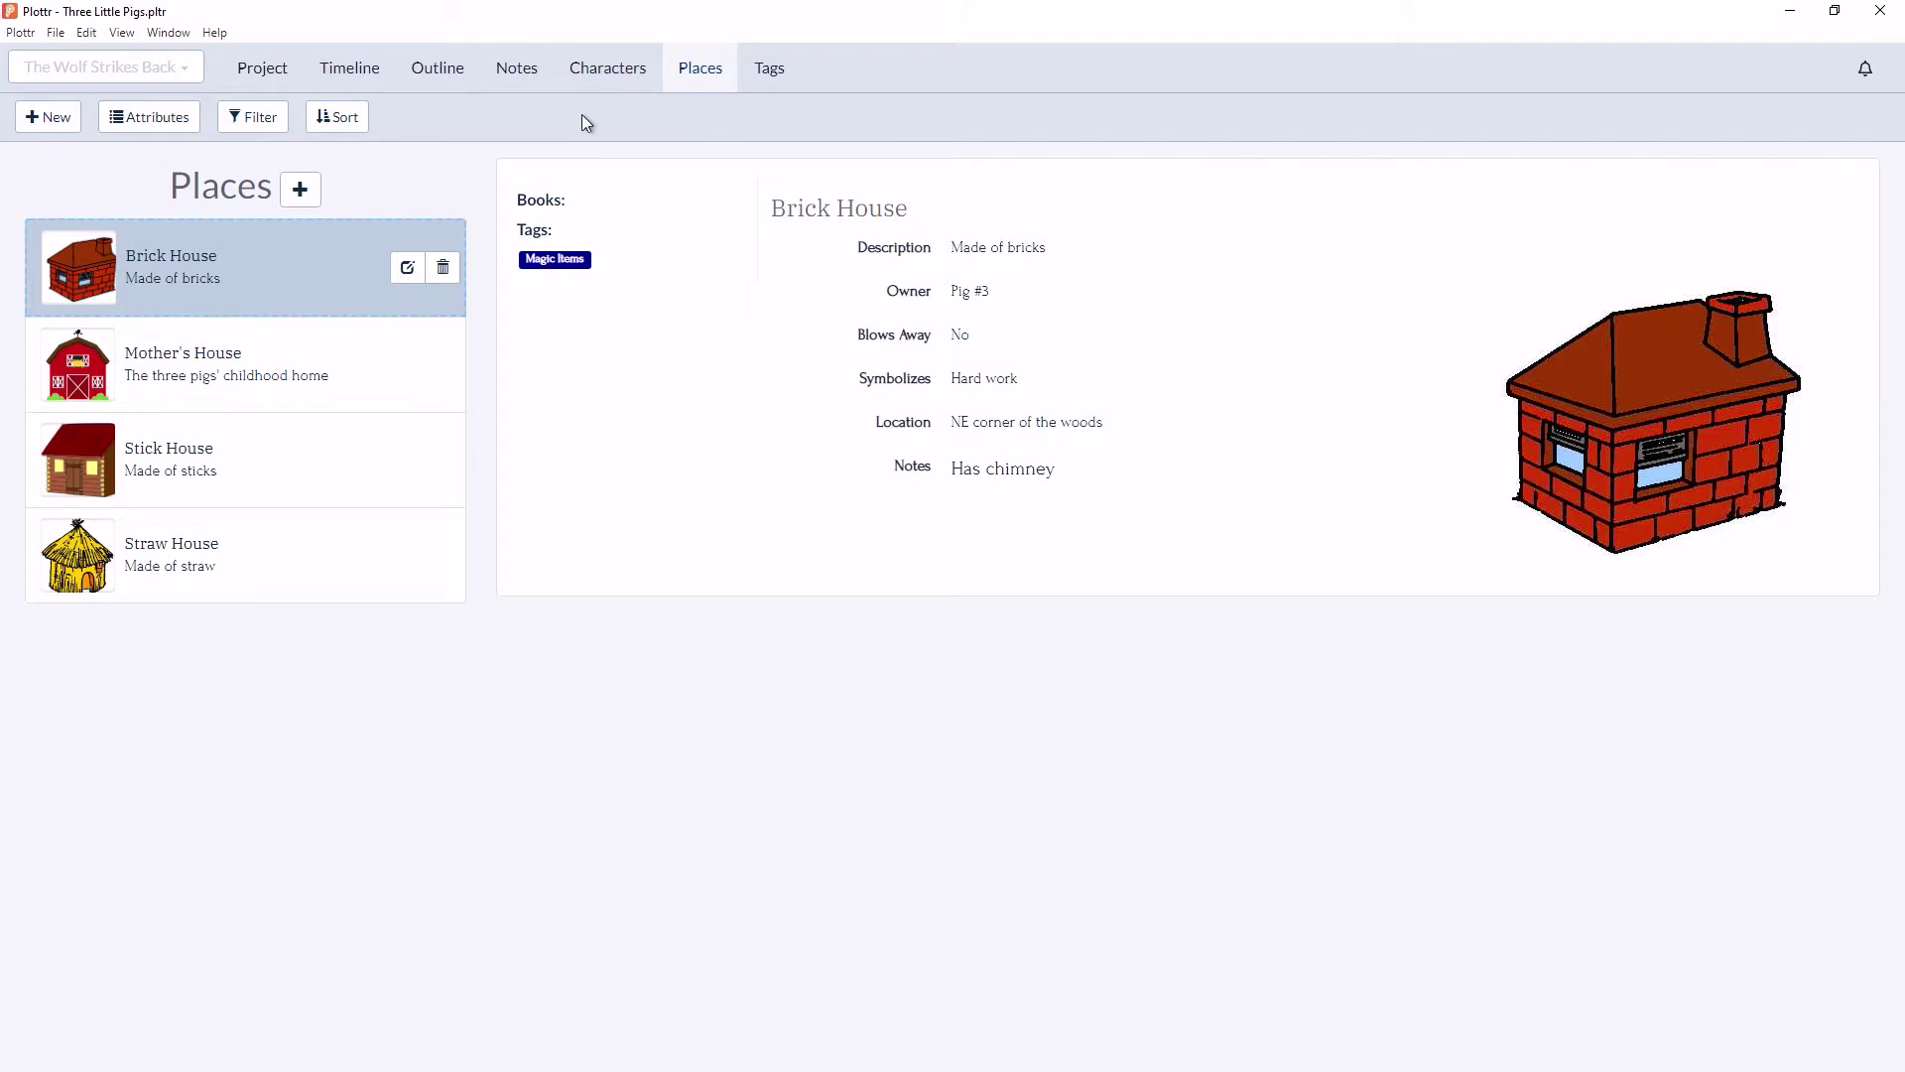
Return to the Timeline, then switch to the whole-series timeline from the book list.
click(383, 84)
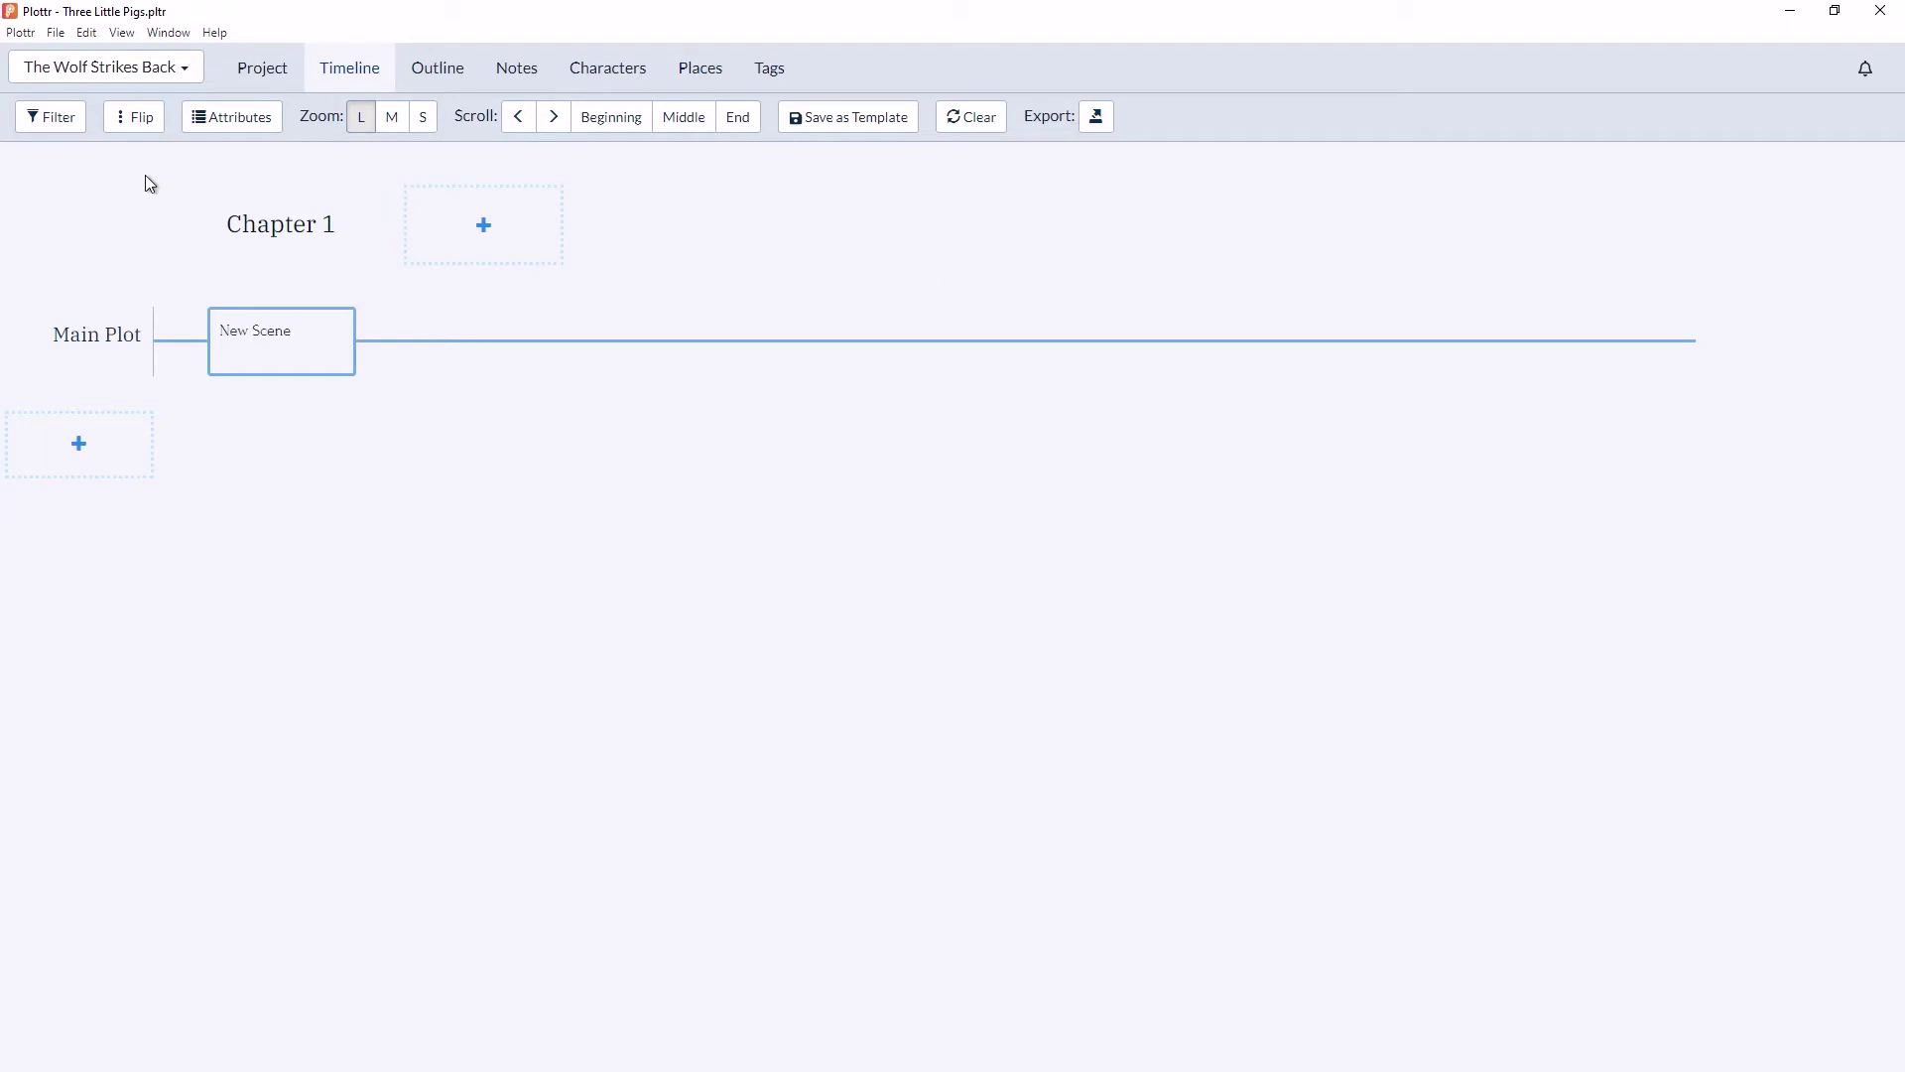
click(185, 69)
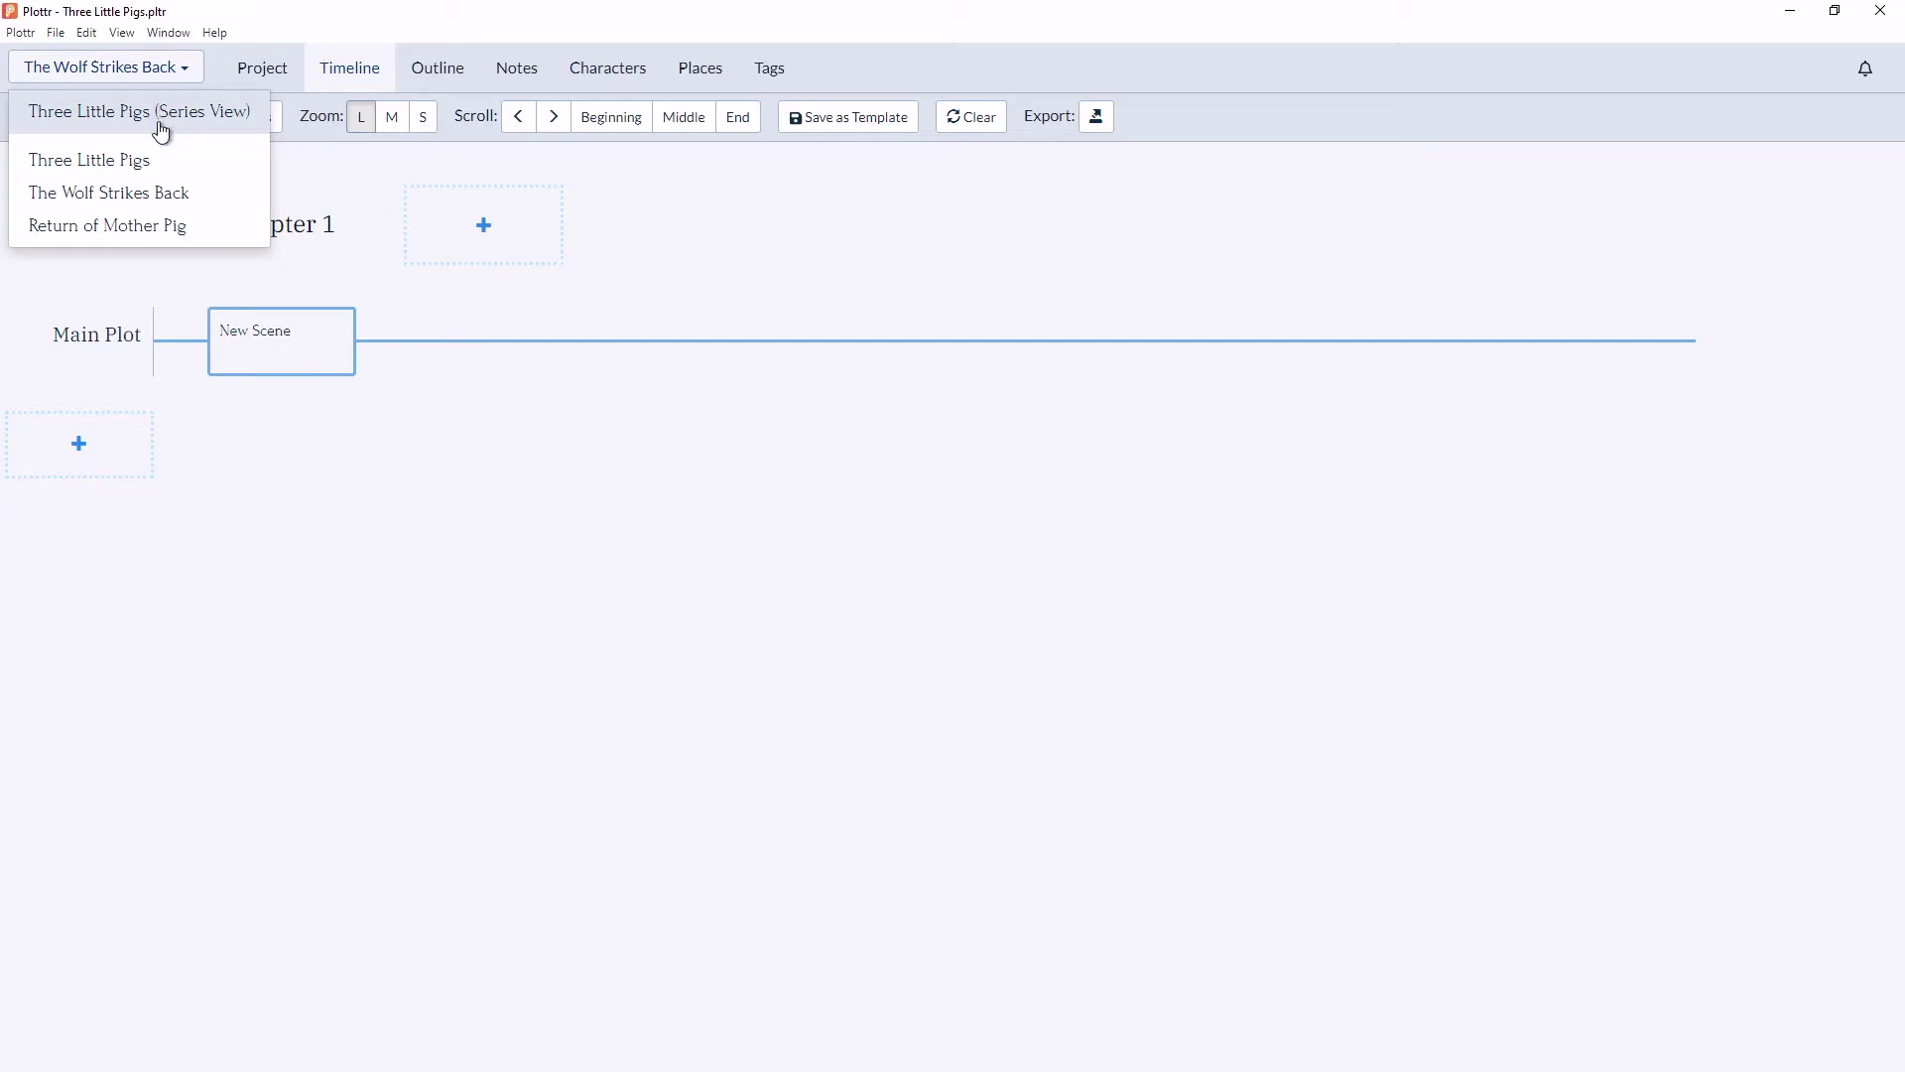
click(158, 112)
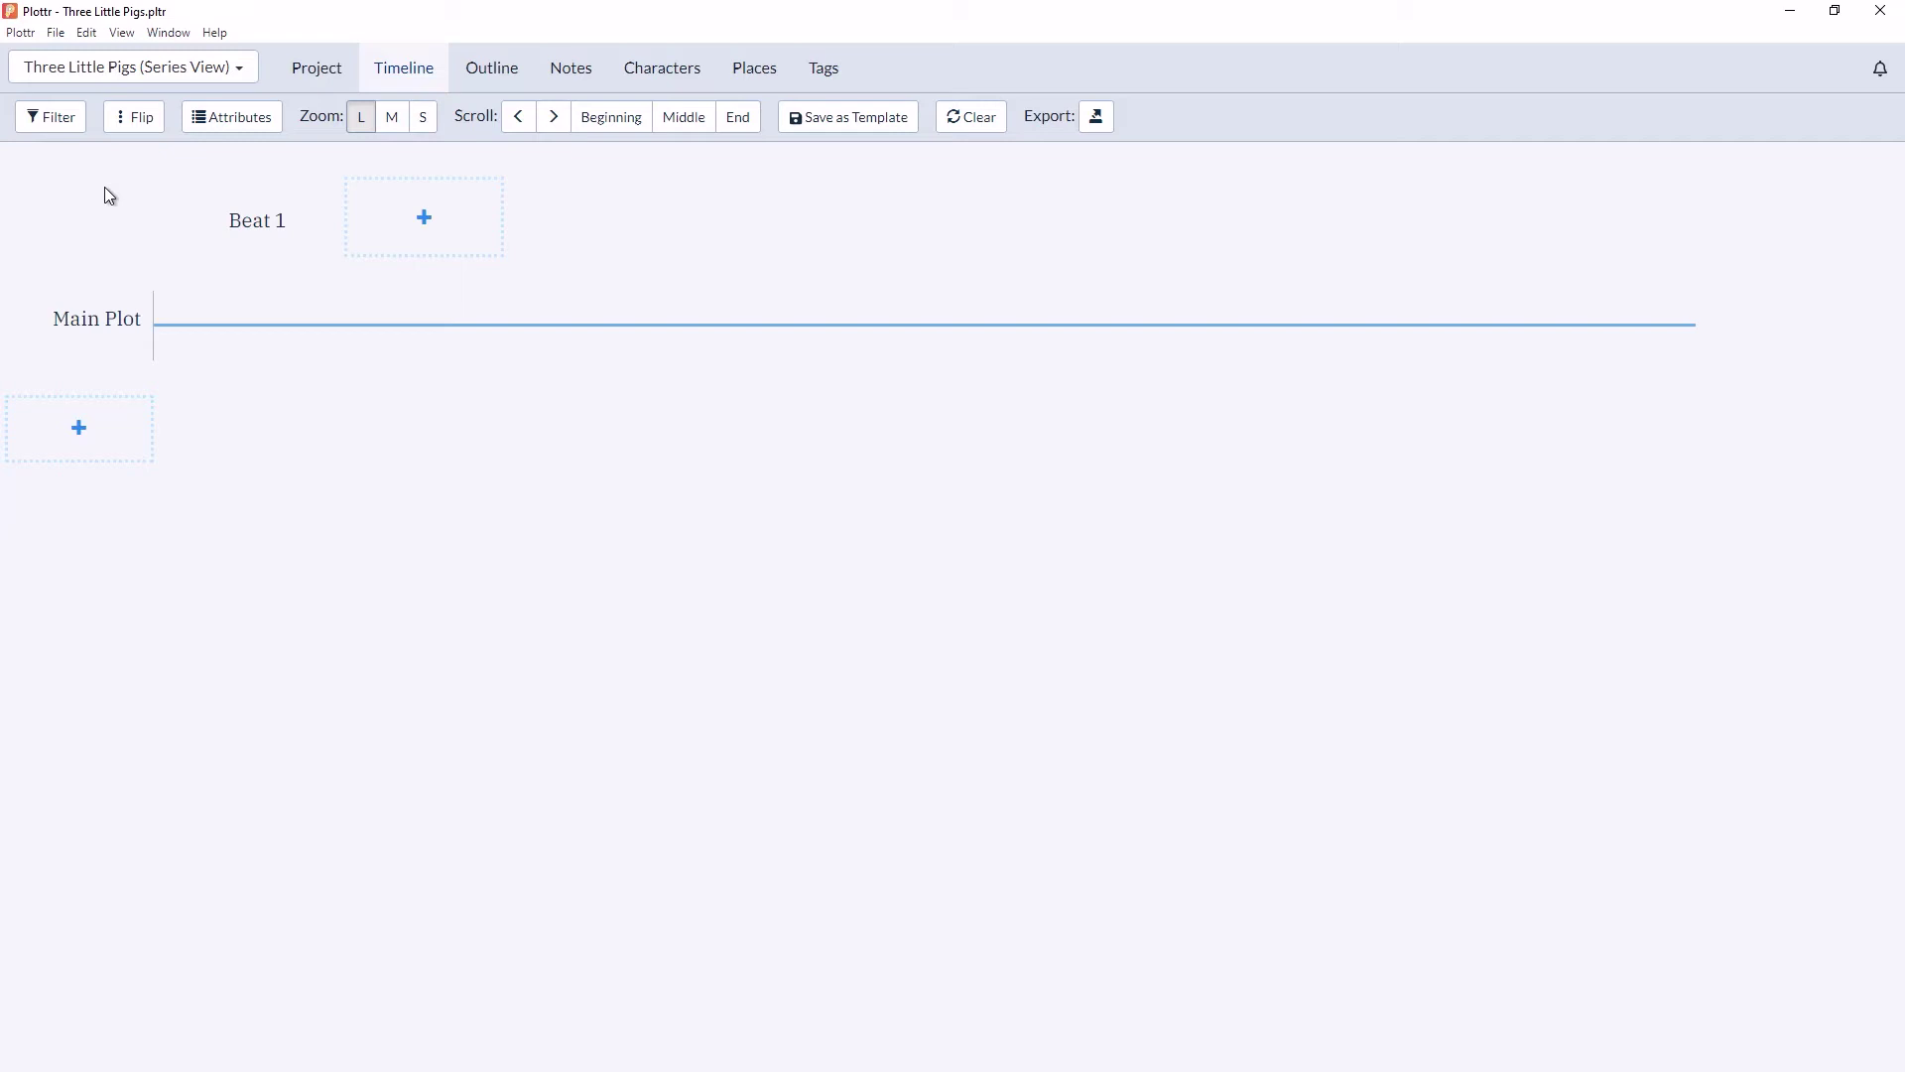
Rename the Beat 1 series beat to 'The Three Little Pigs'.
mouse_move(195, 195)
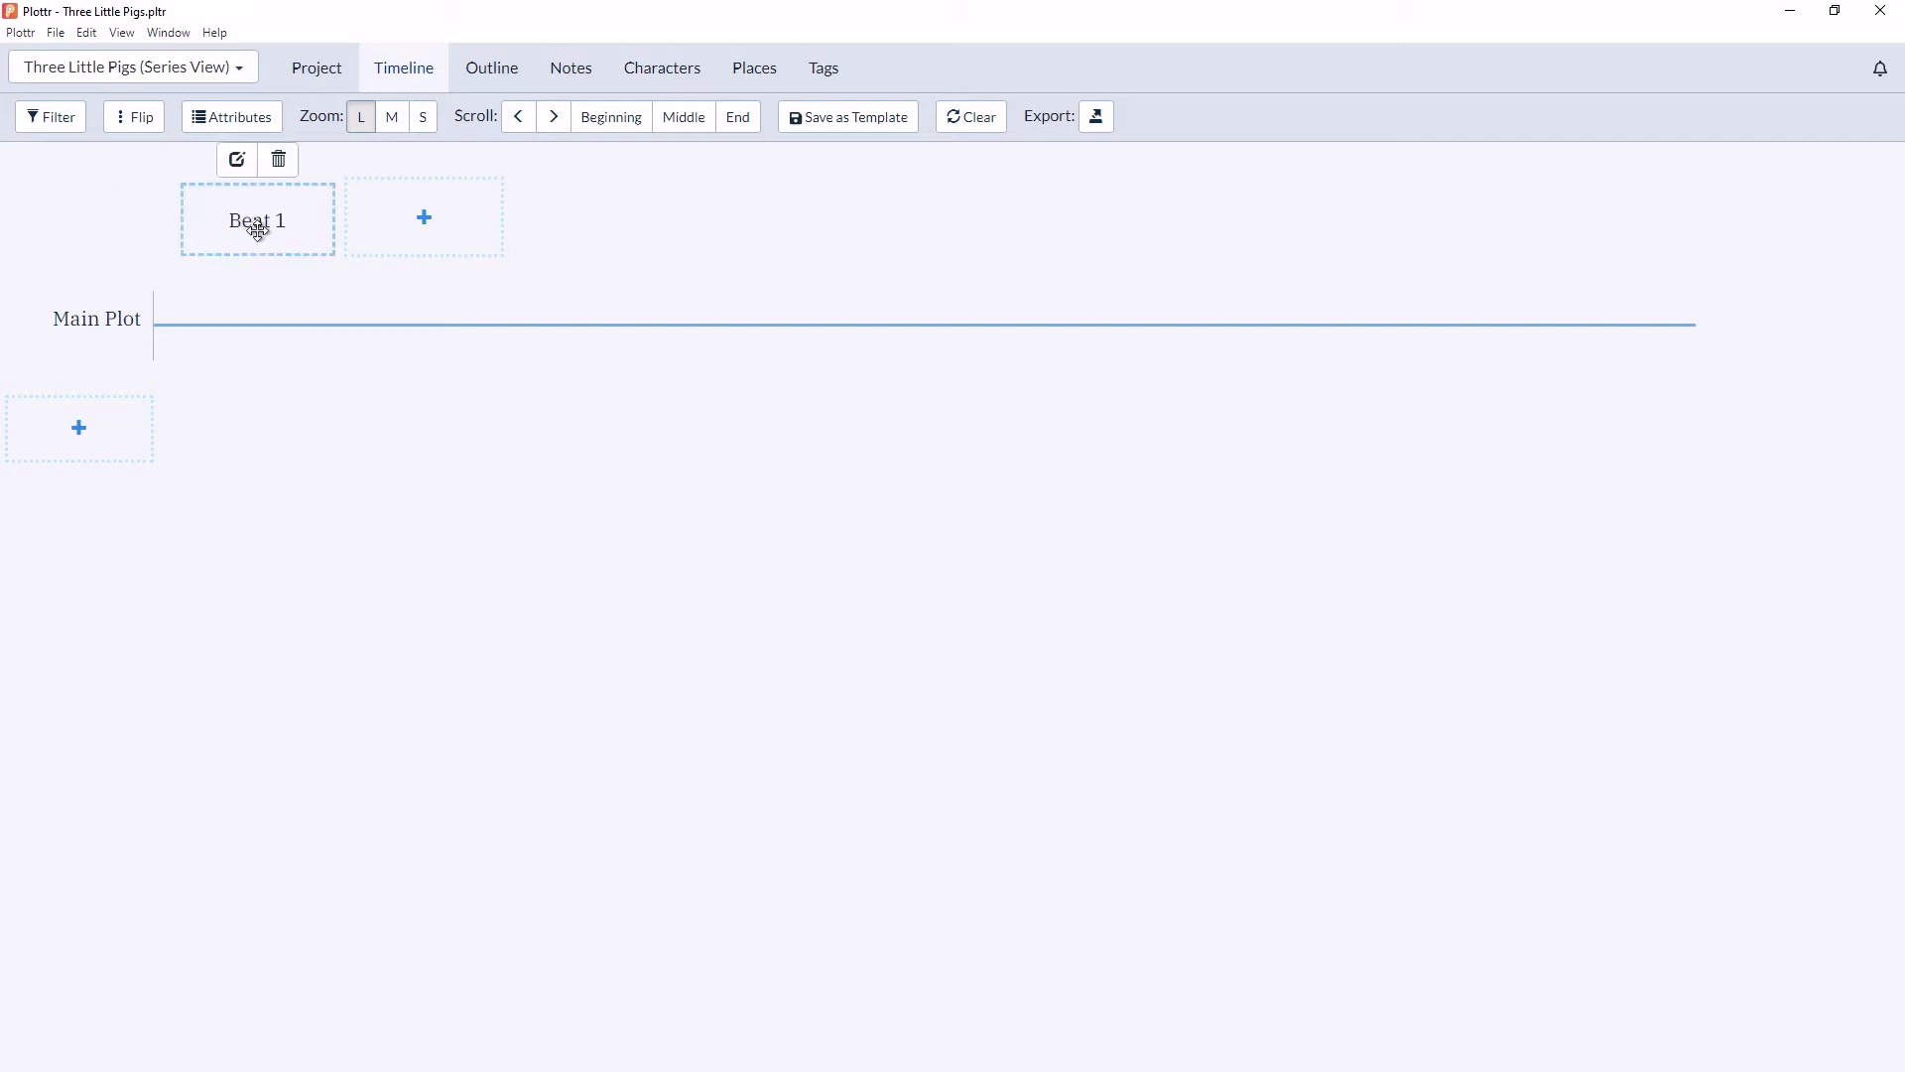
click(234, 160)
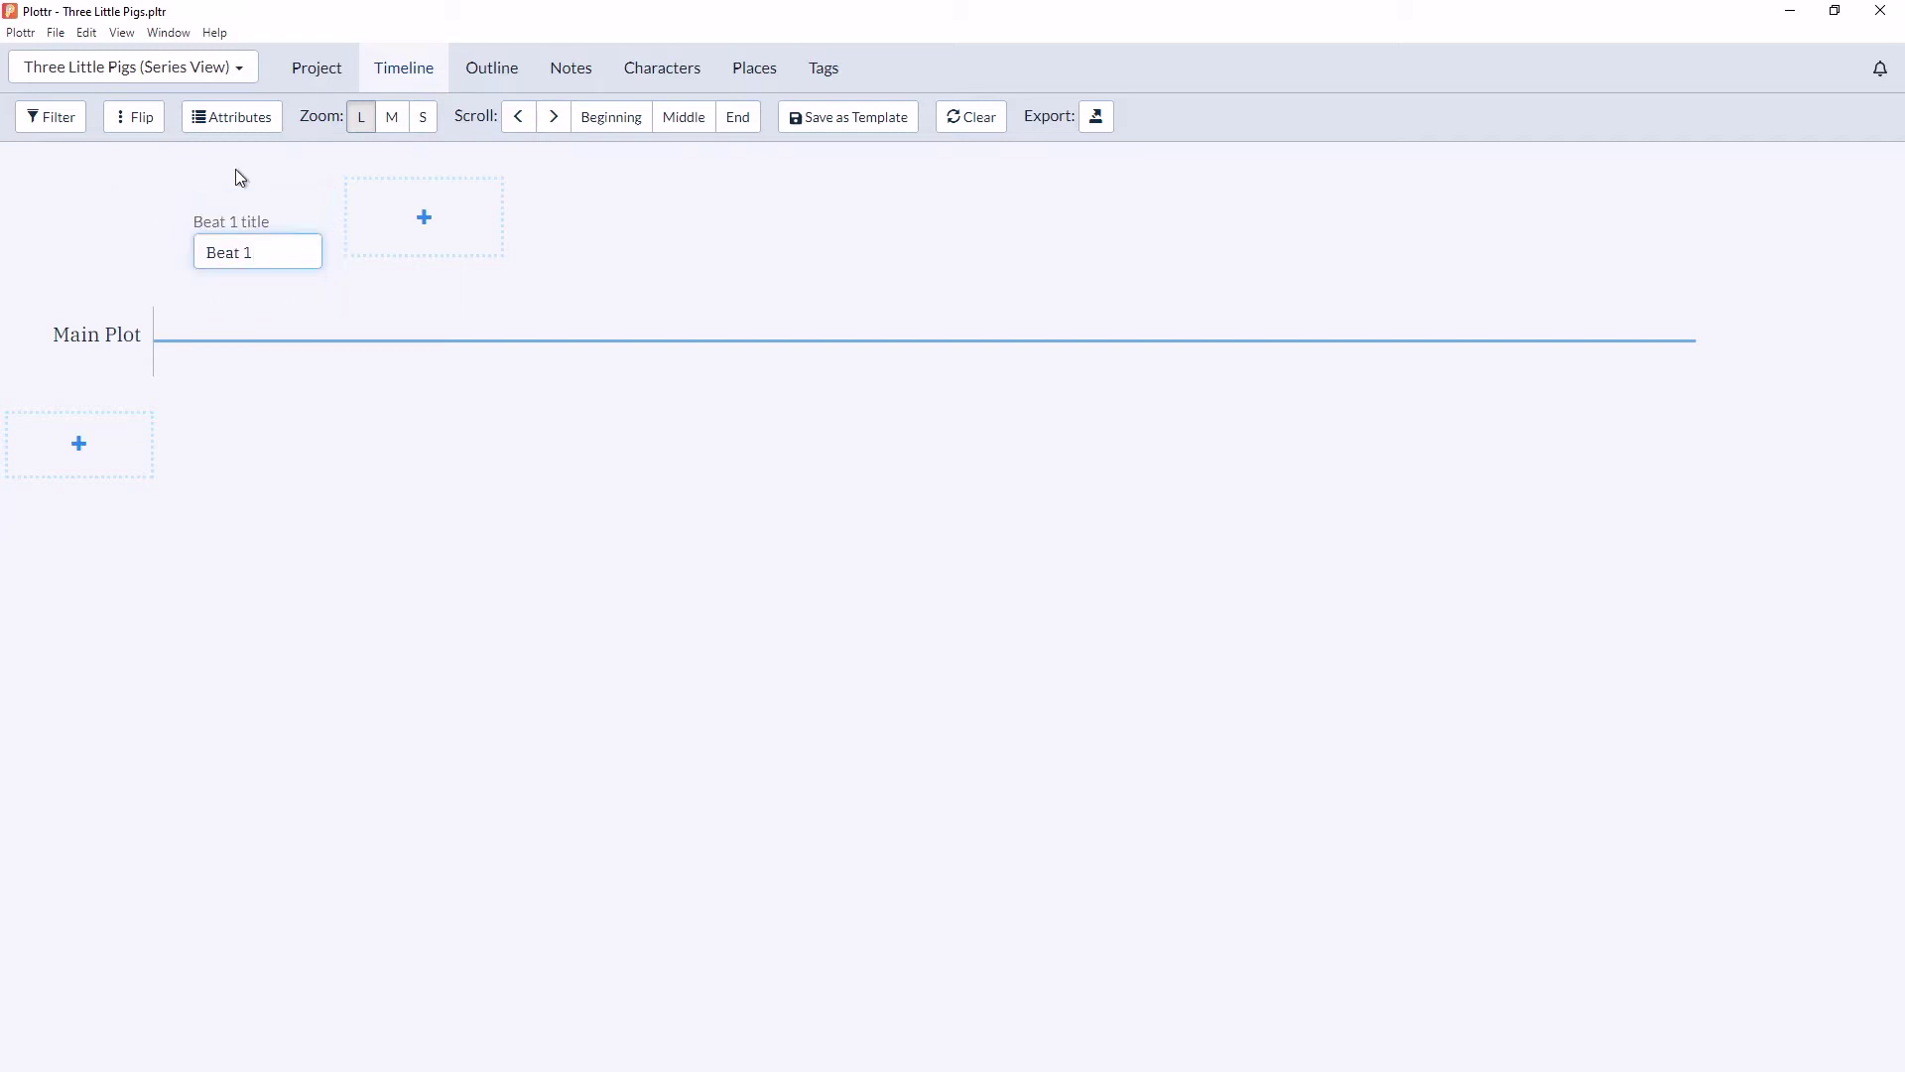
key(BackSpace)
key(BackSpace)
key(BackSpace)
key(BackSpace)
key(BackSpace)
key(BackSpace)
text(The Three Little Pigs)
key(Return)
Add a second beat titled 'The Wolf Strikes Back'.
click(454, 206)
click(427, 156)
text(aut)
key(BackSpace)
key(BackSpace)
key(BackSpace)
text(The Wolf Strikes Back)
key(Return)
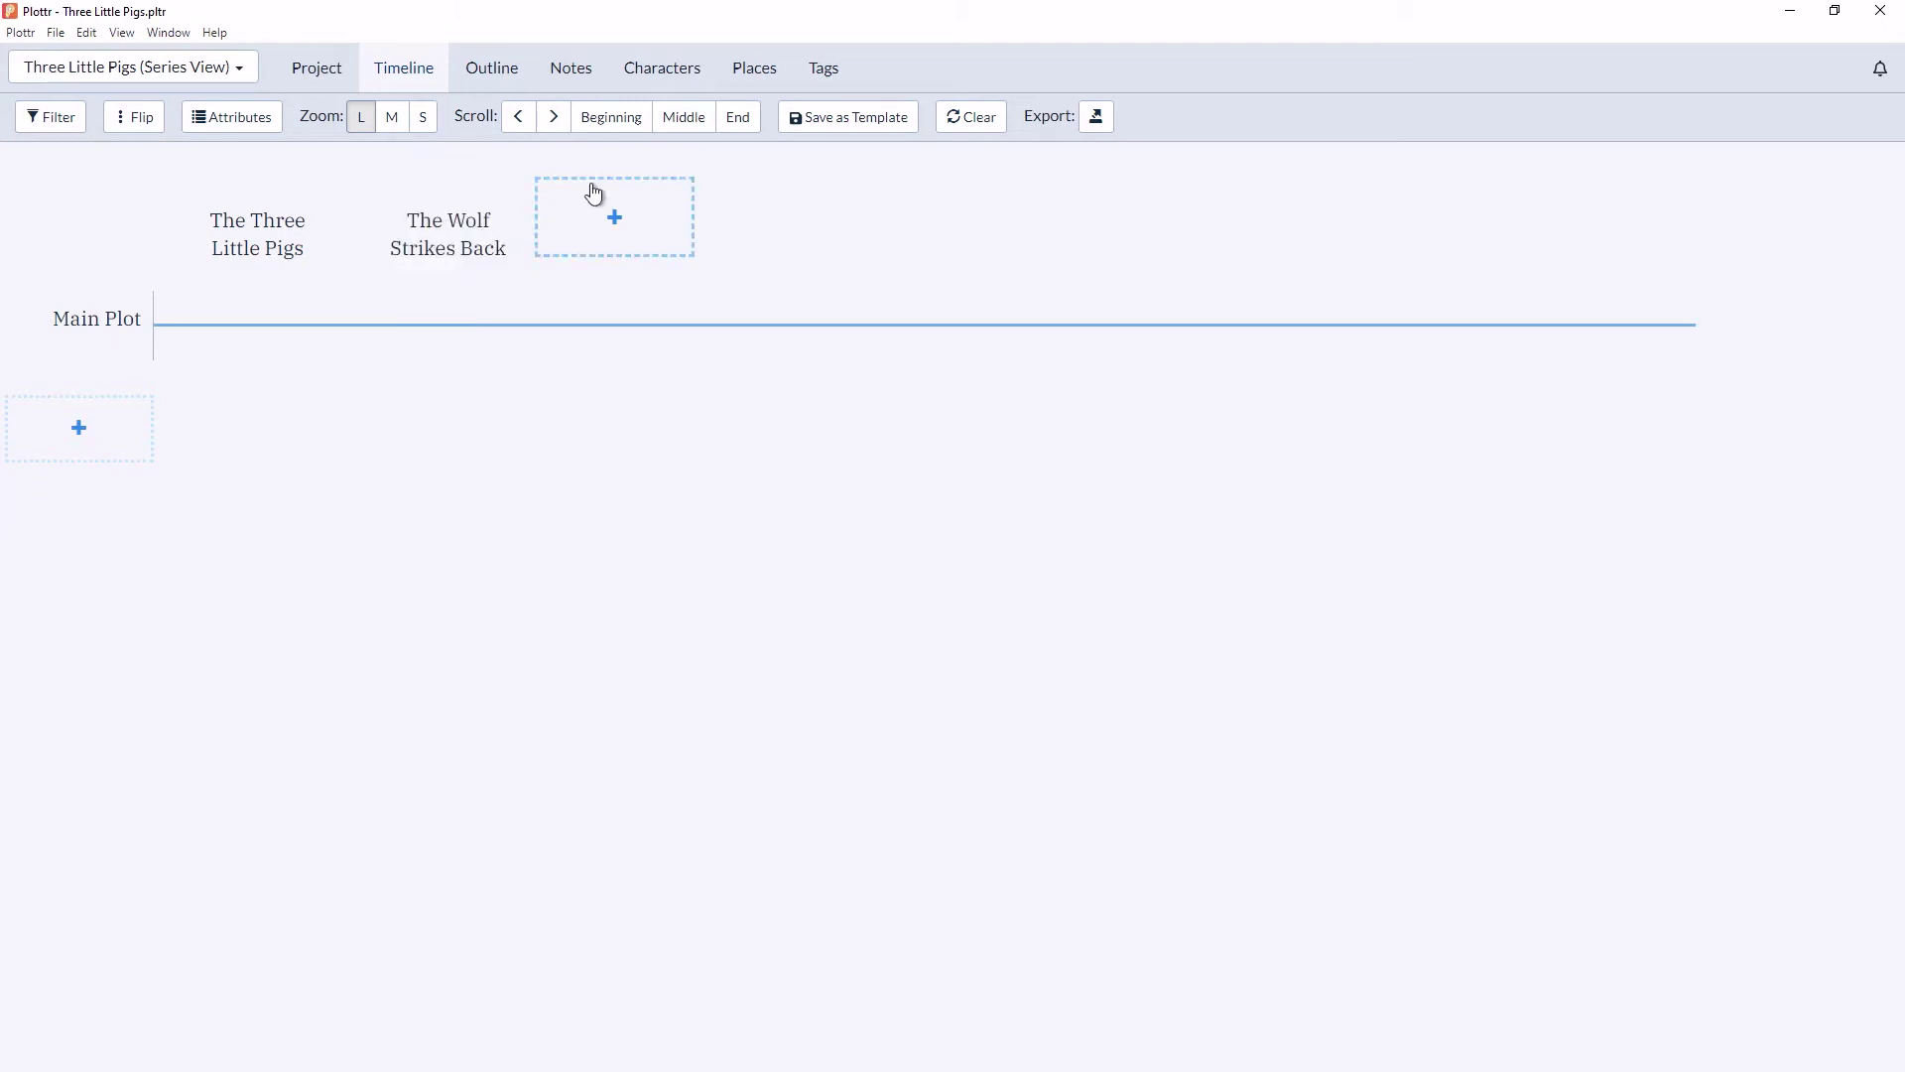
Add a third beat titled 'Return of Mother Pig'.
click(655, 219)
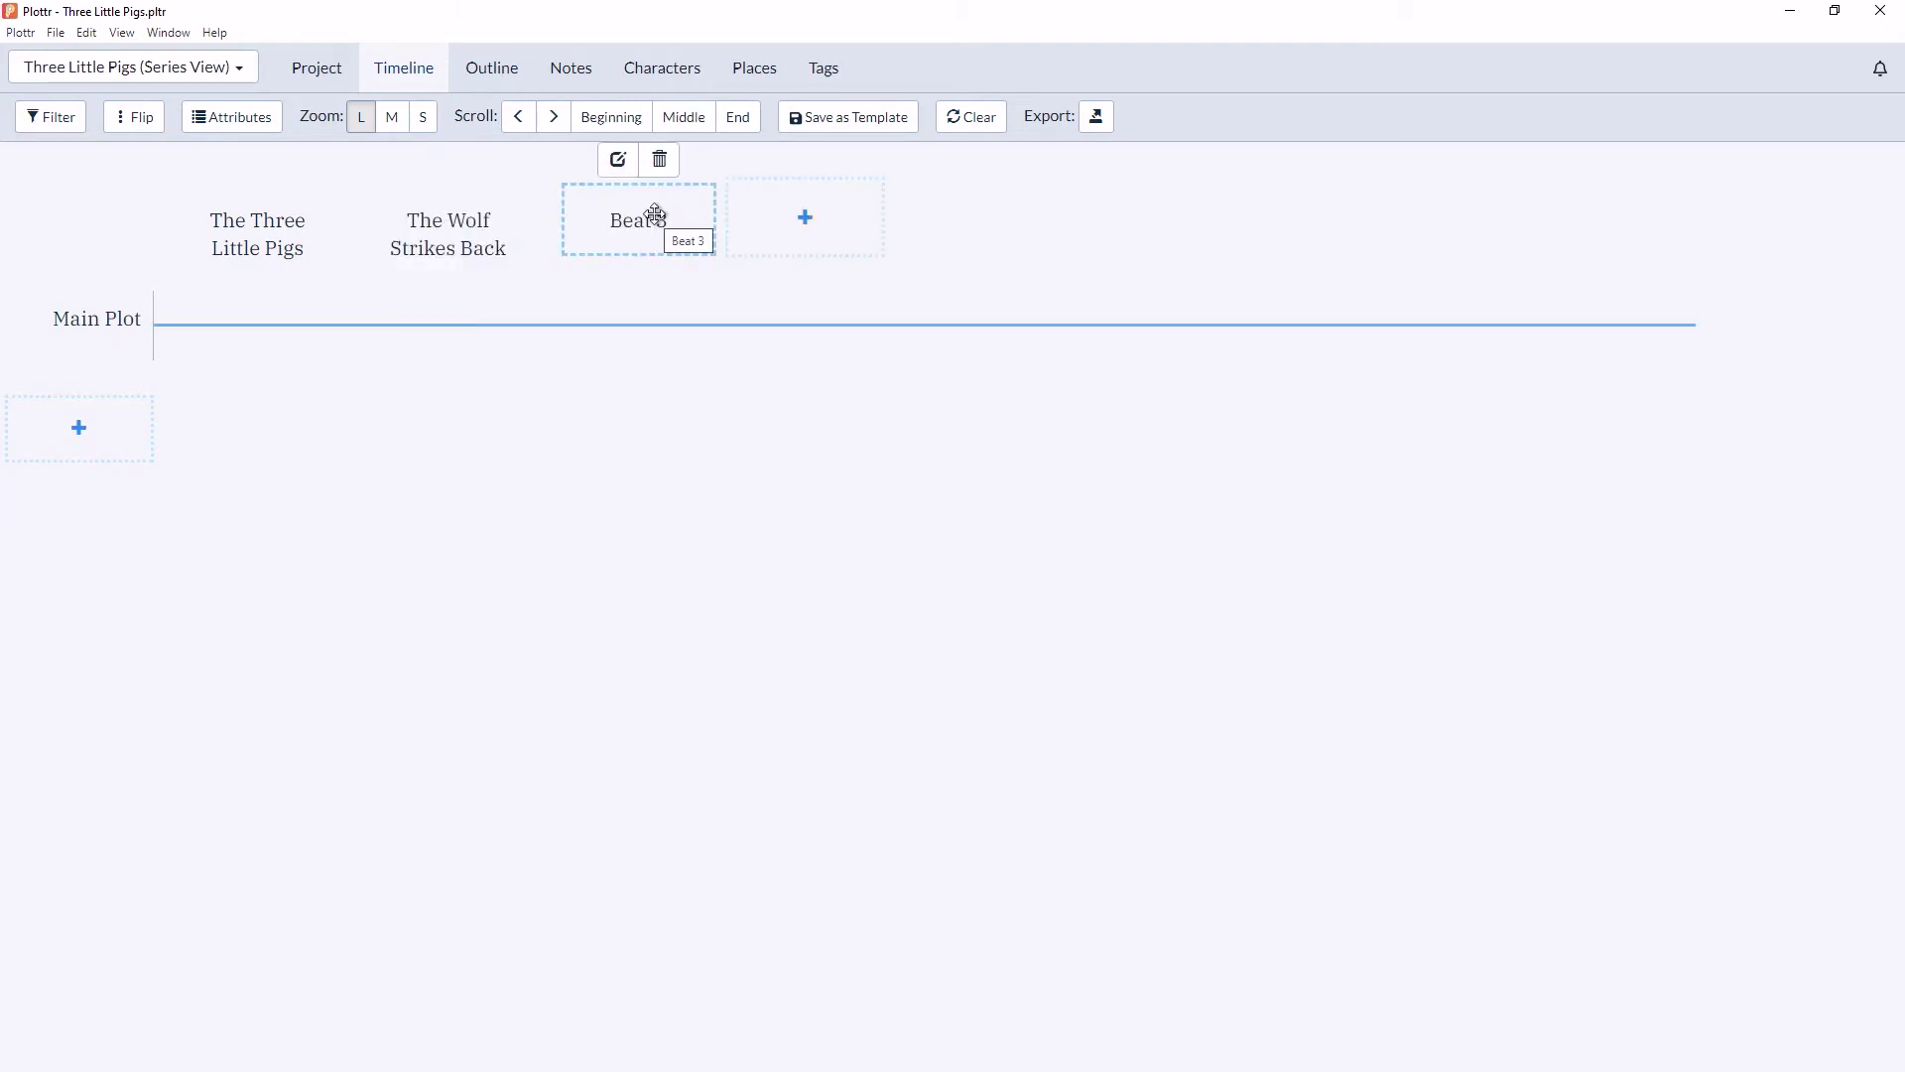
click(623, 163)
key(BackSpace)
text(Return of Mother Pig)
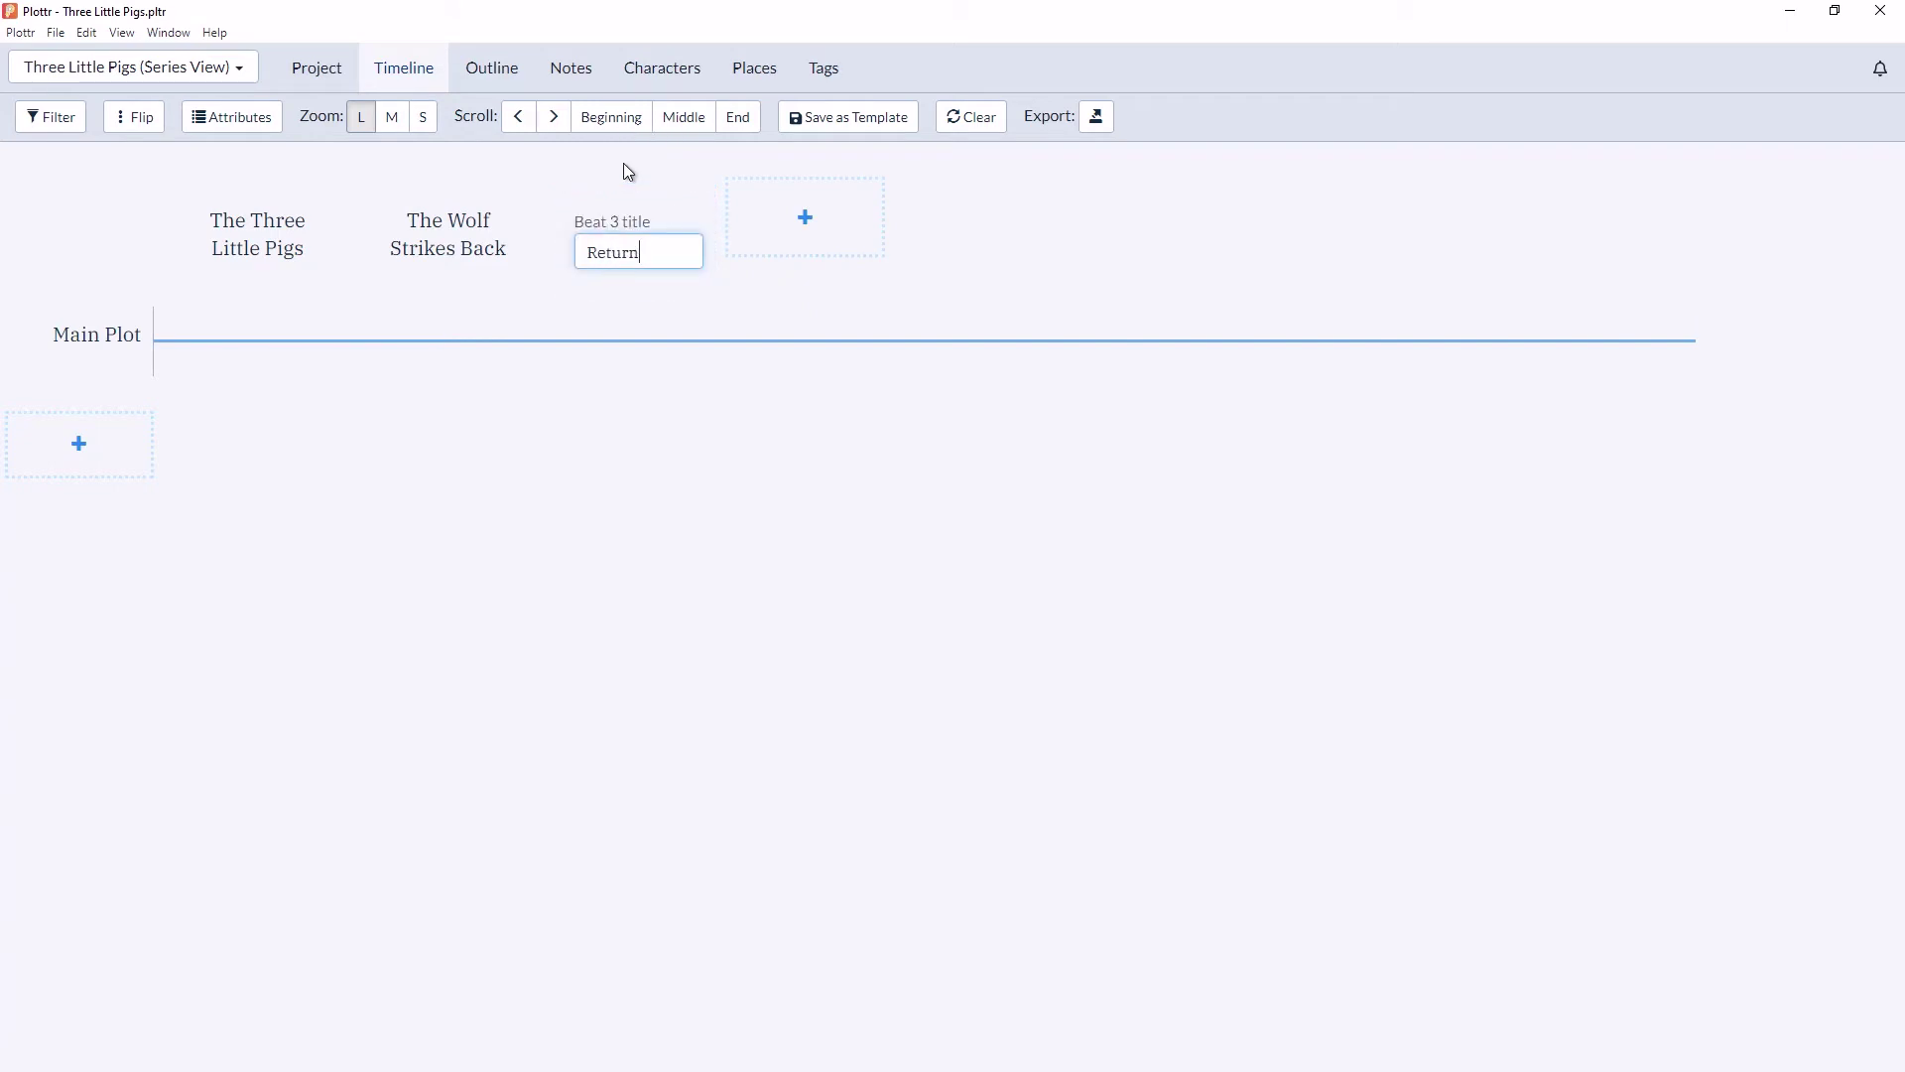
key(Return)
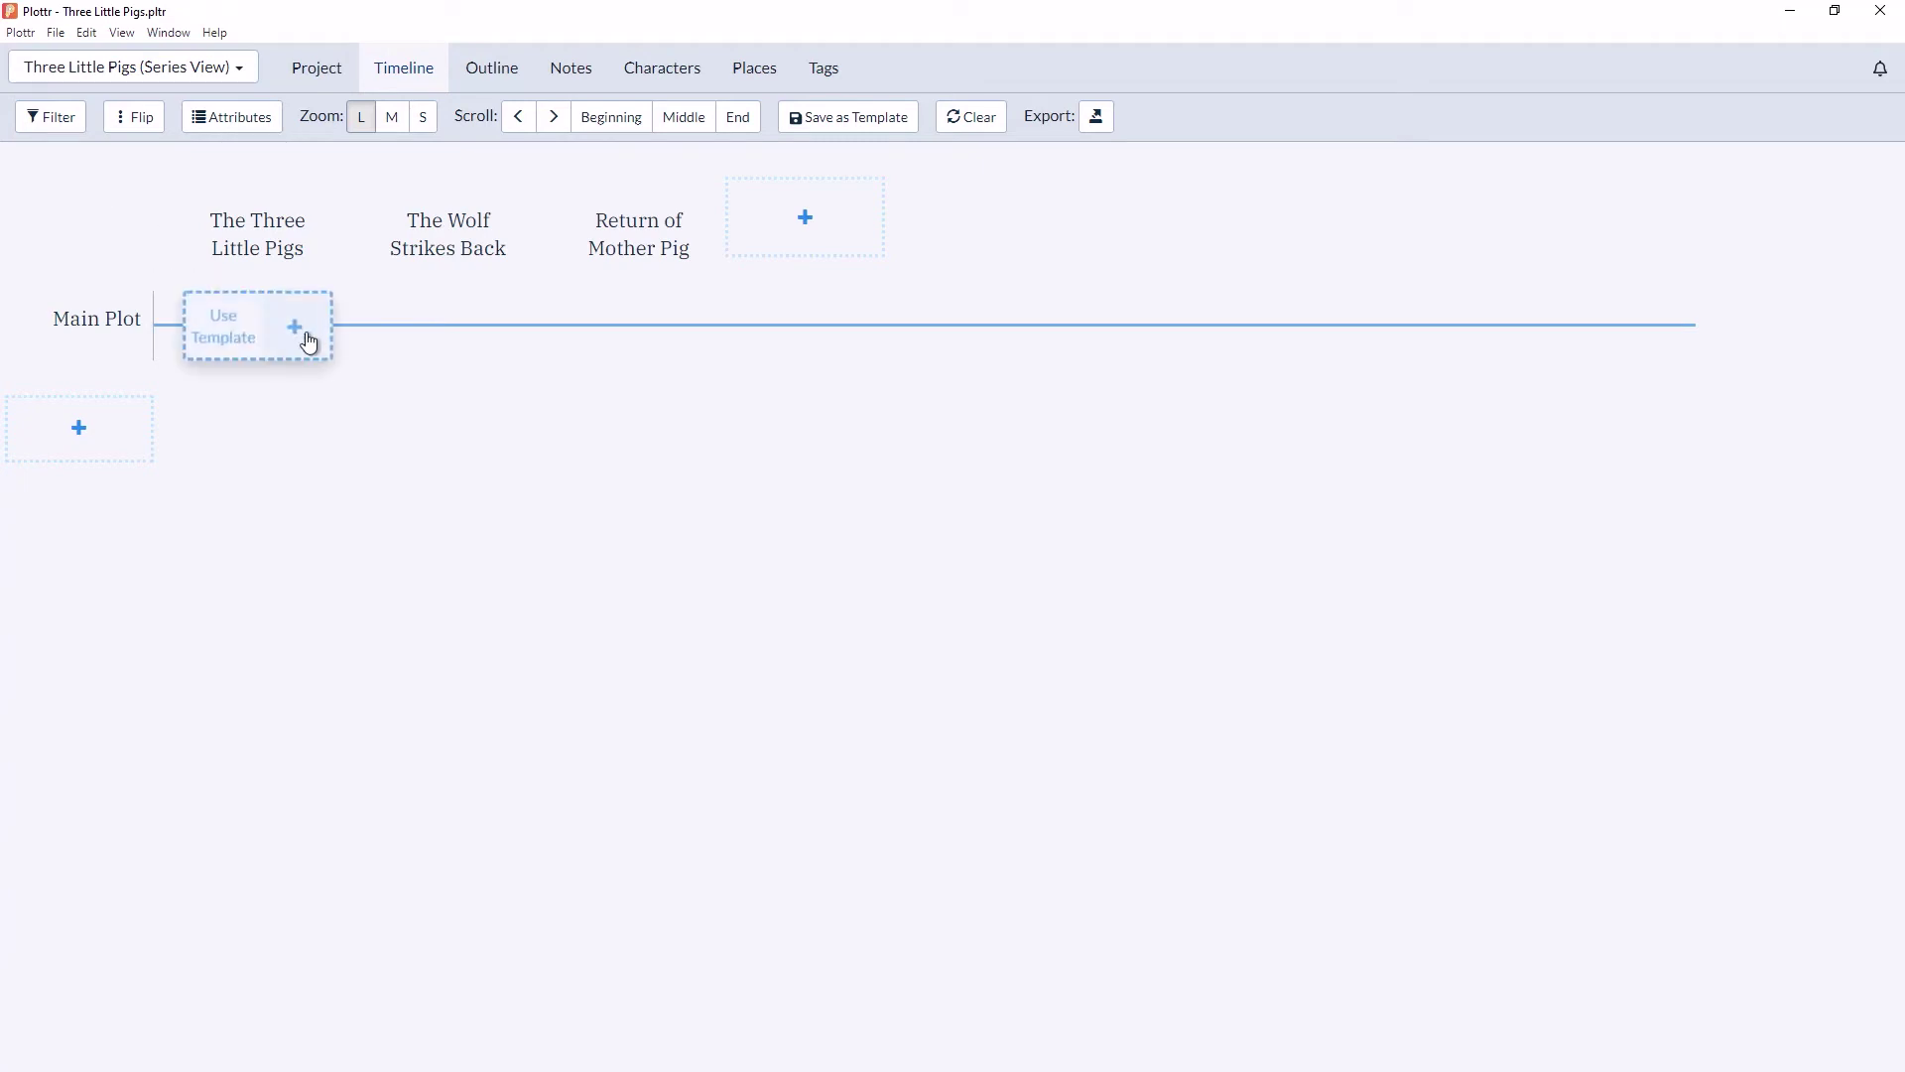
click(300, 338)
Add a 'Details' scene card on Main Plot under each of the three book beats.
text(Details)
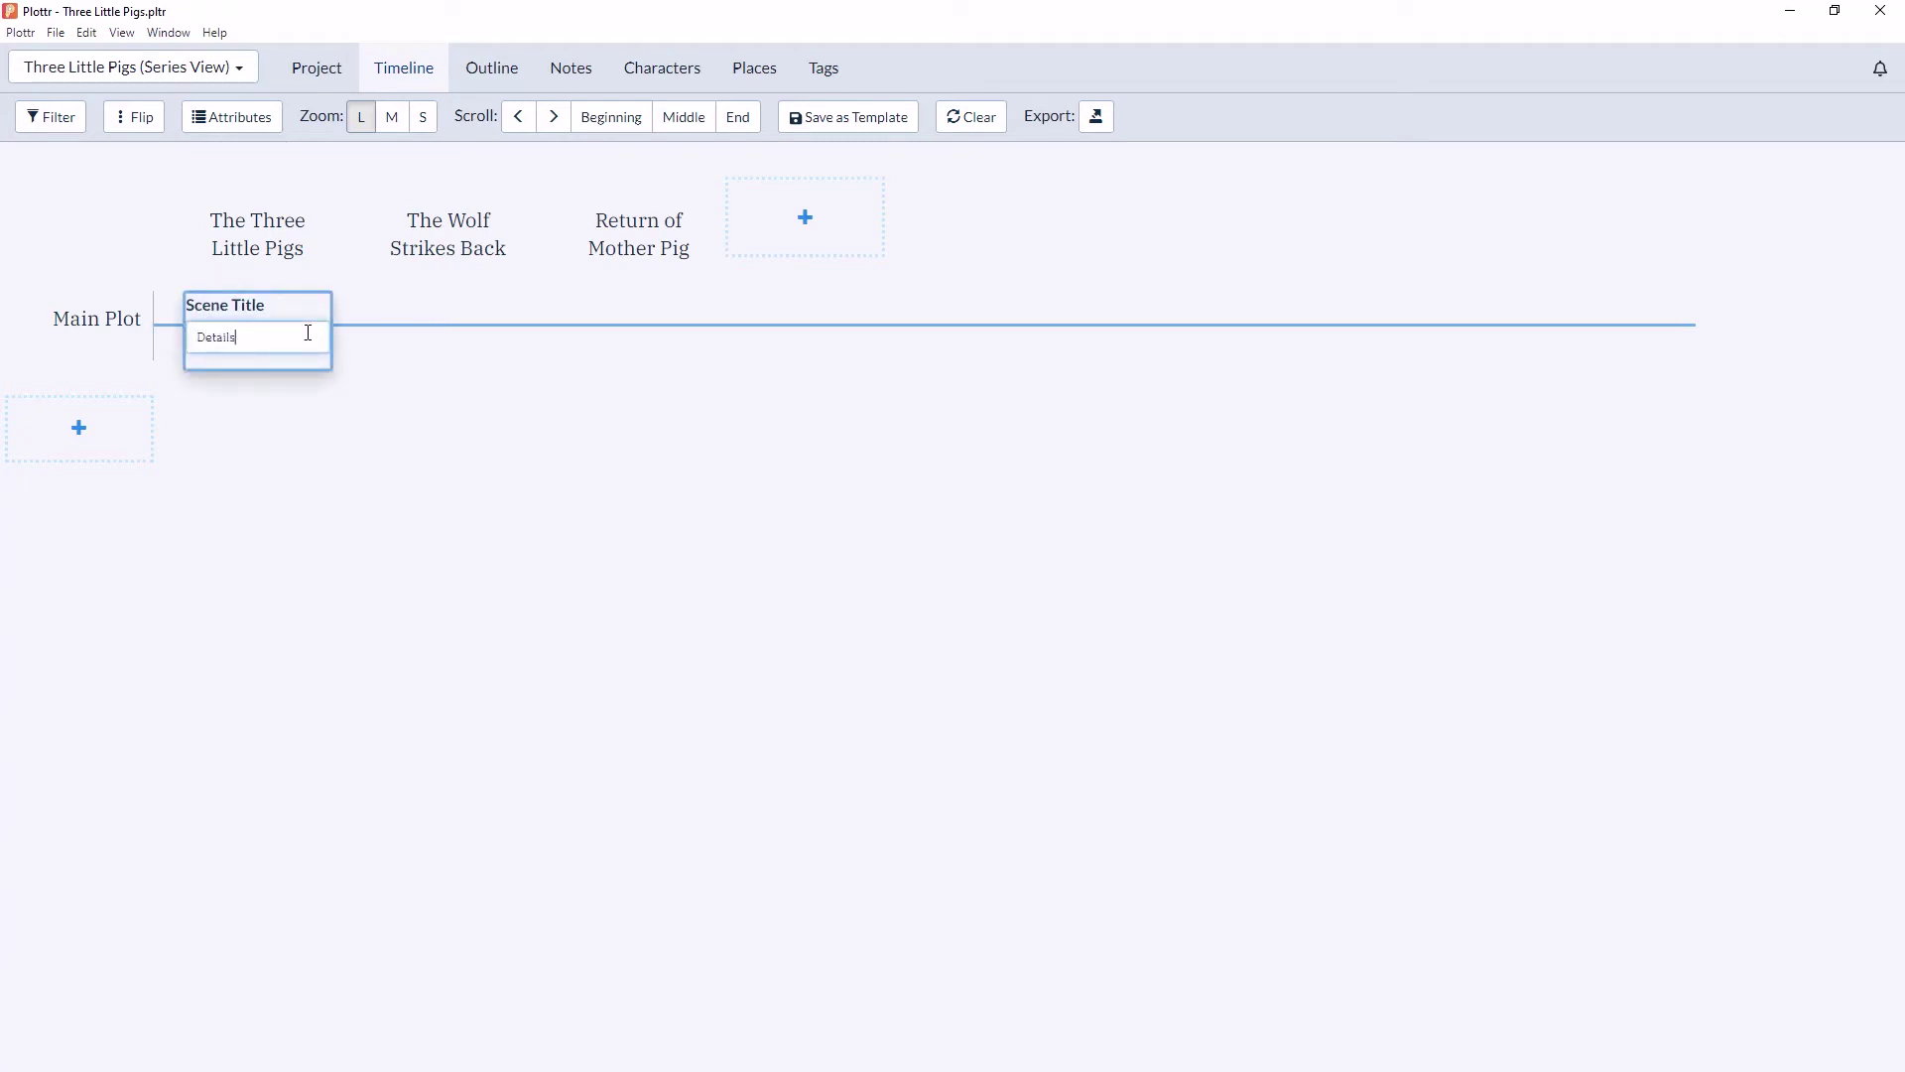
key(Return)
click(476, 324)
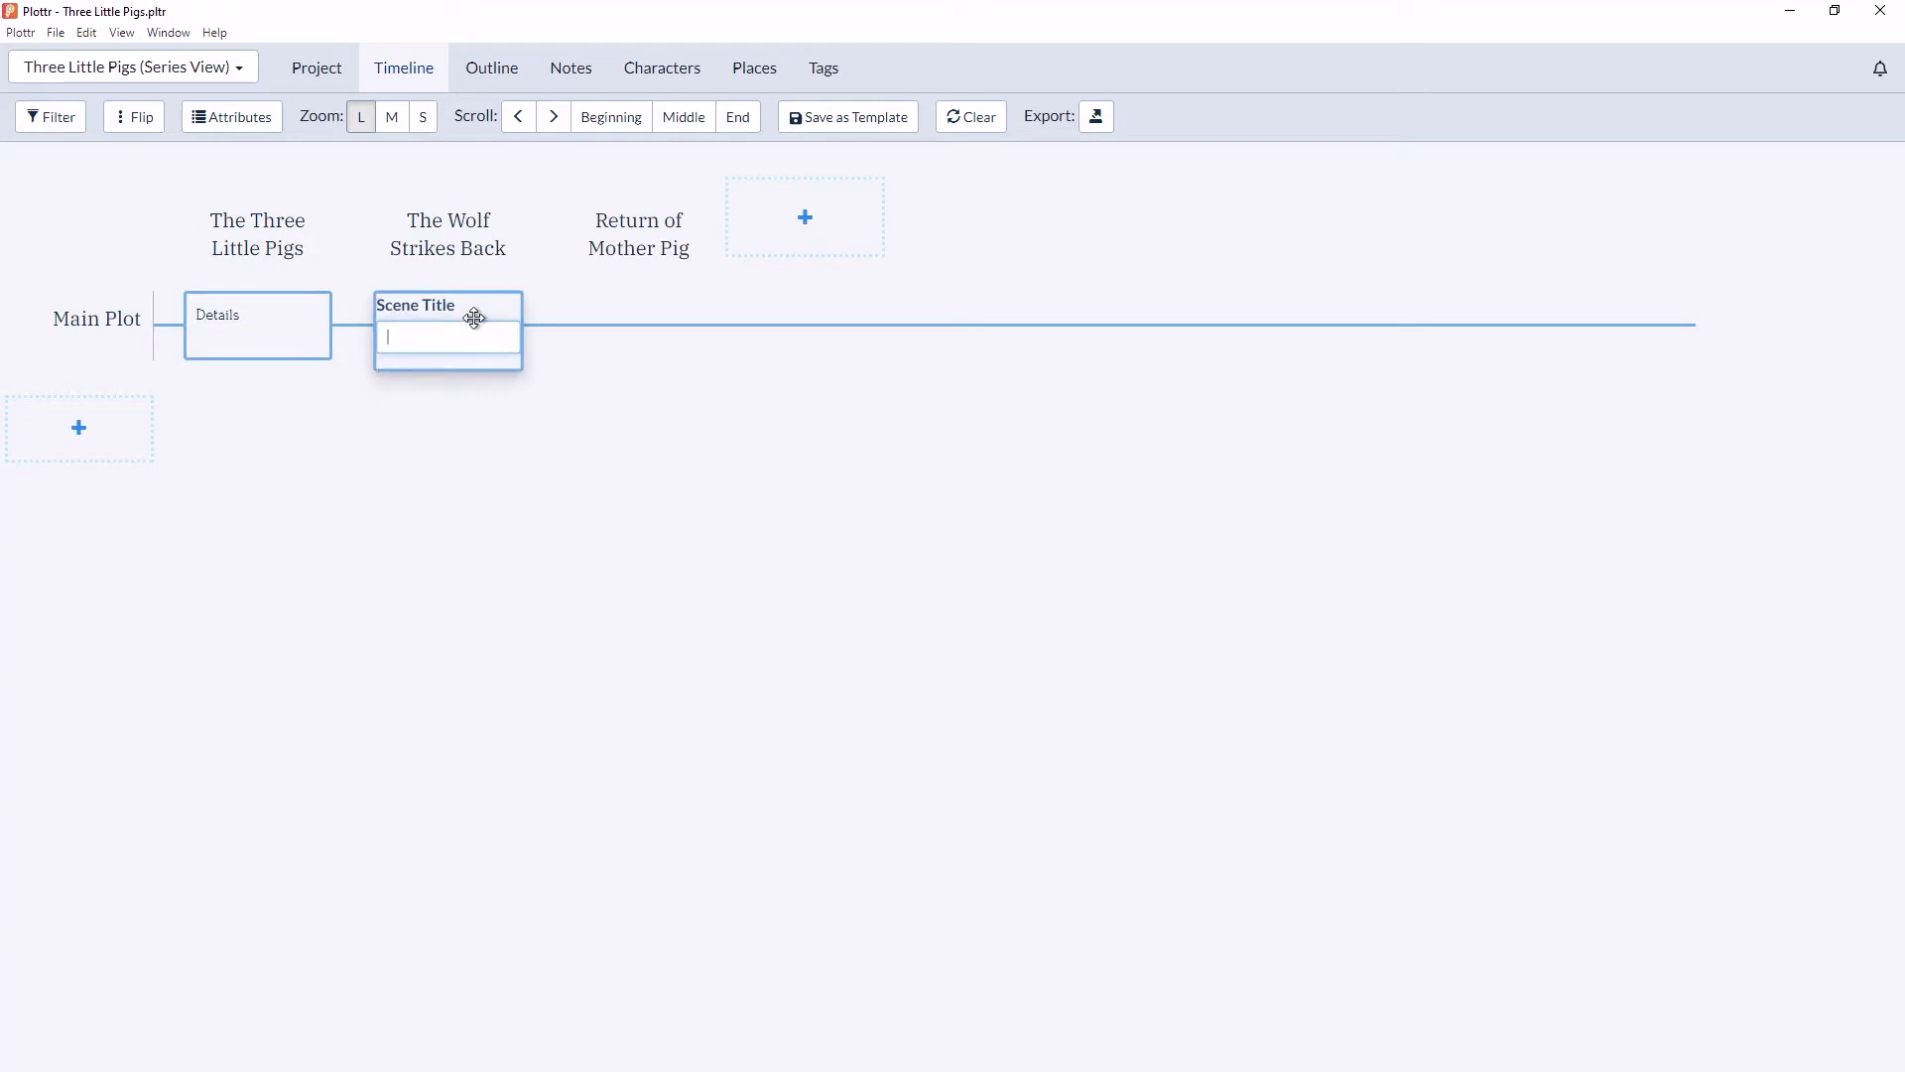
text(Details)
key(Return)
click(666, 318)
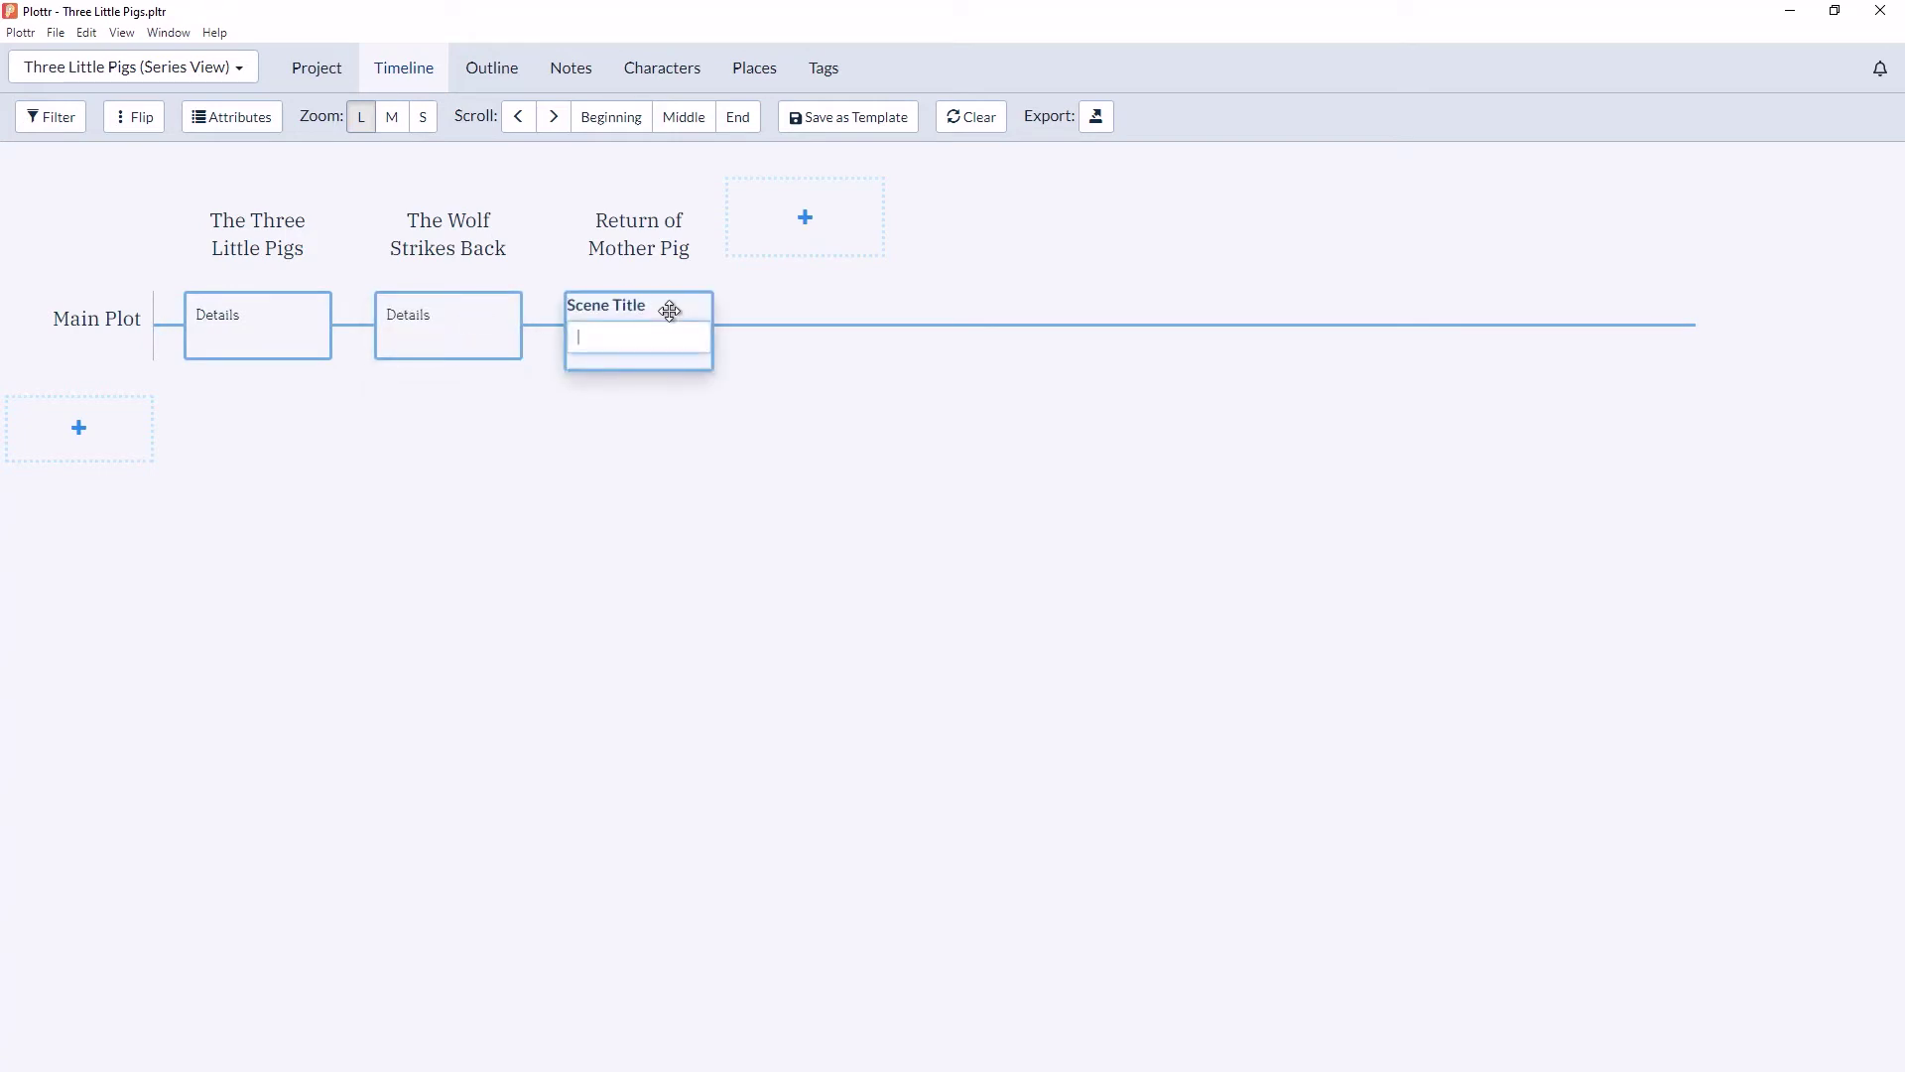
text(Details)
key(Return)
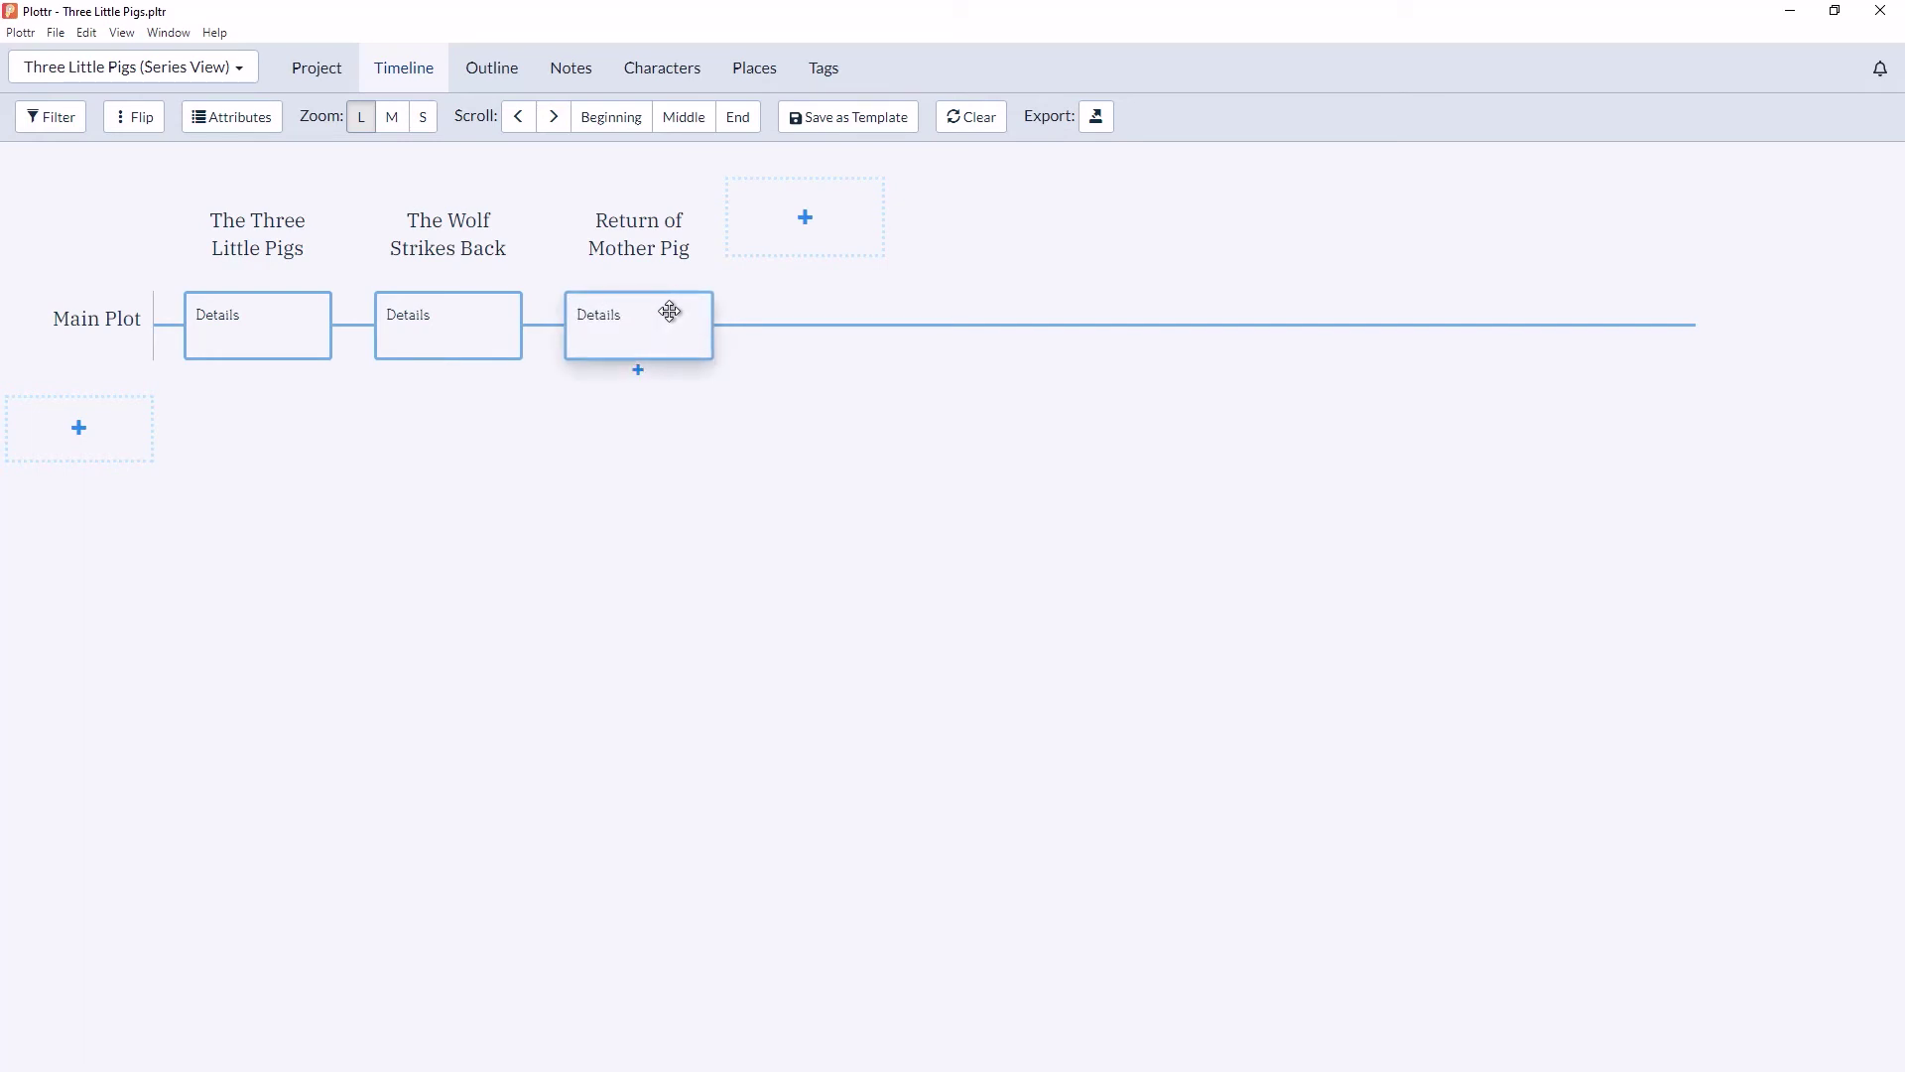
Insert Beat 2 after The Three Little Pigs with an 'Events not covered in a book' card.
mouse_move(355, 228)
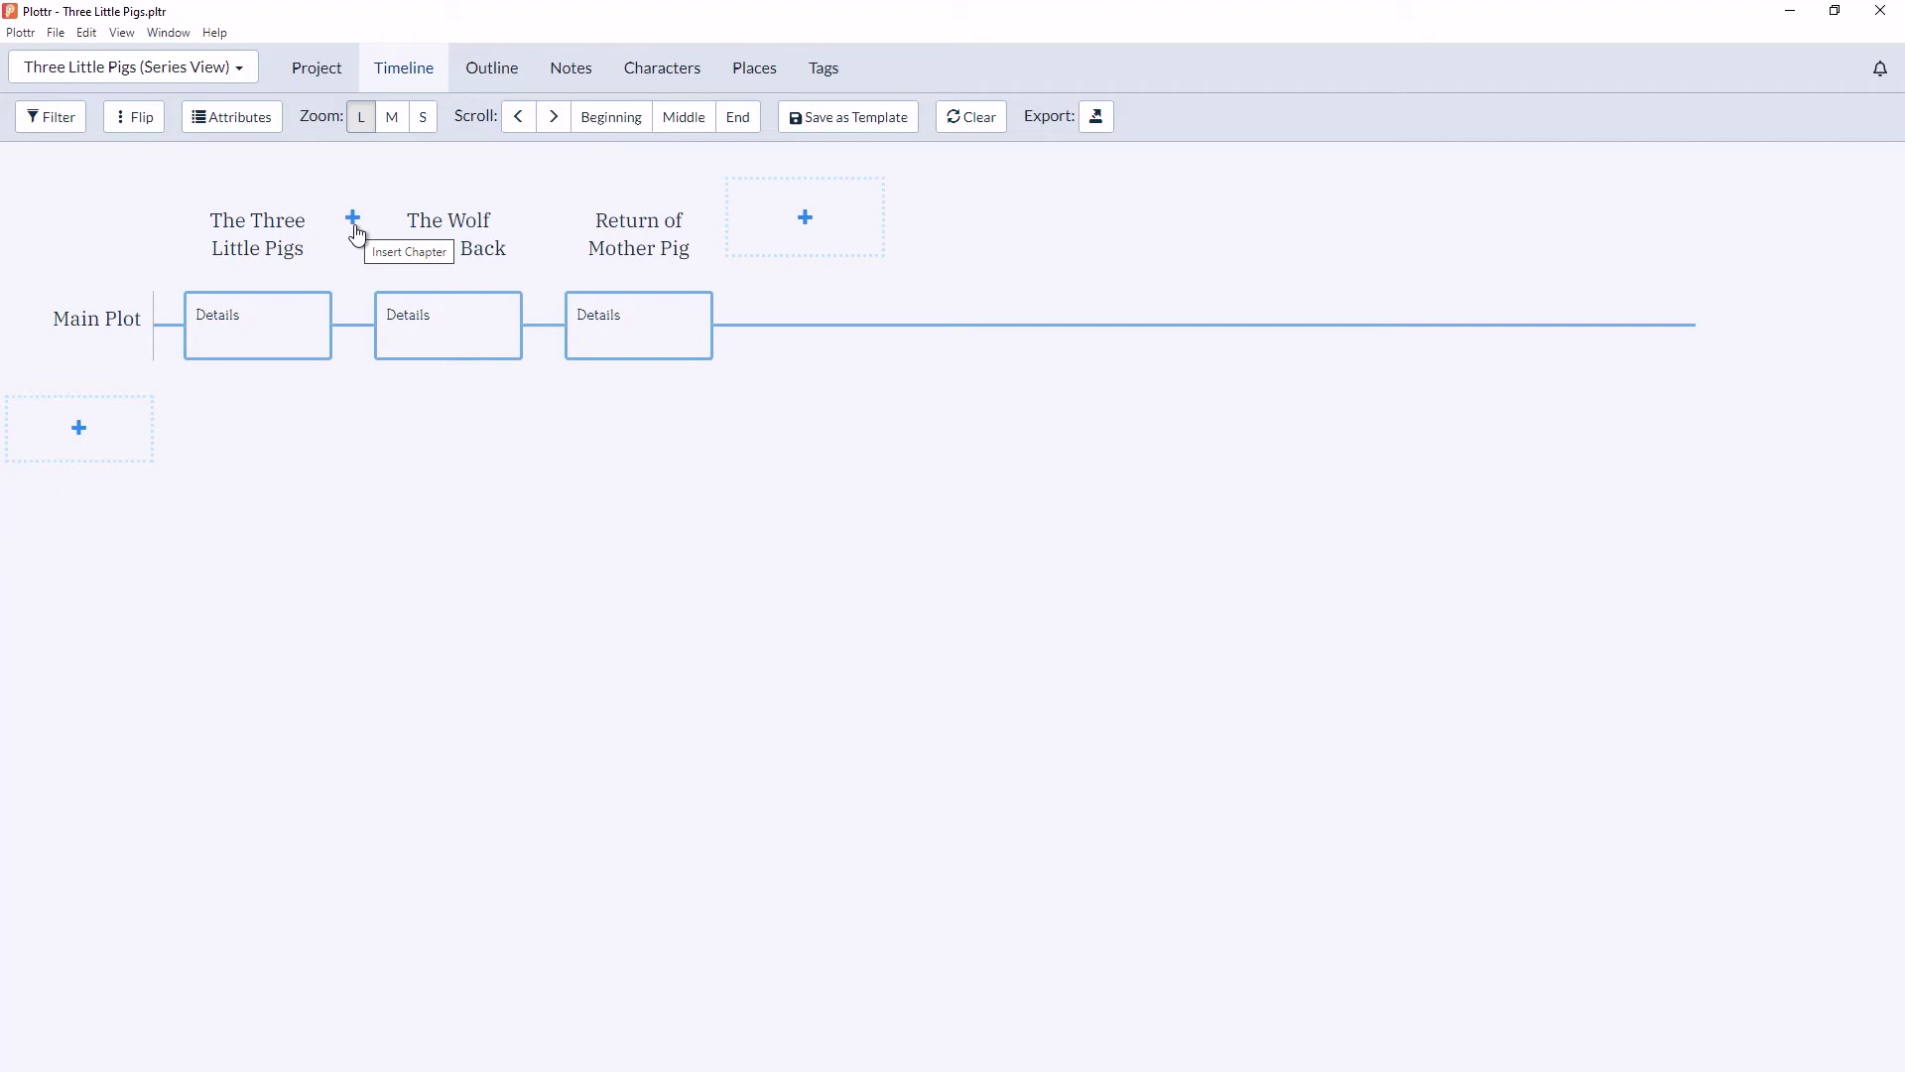
click(353, 220)
click(480, 333)
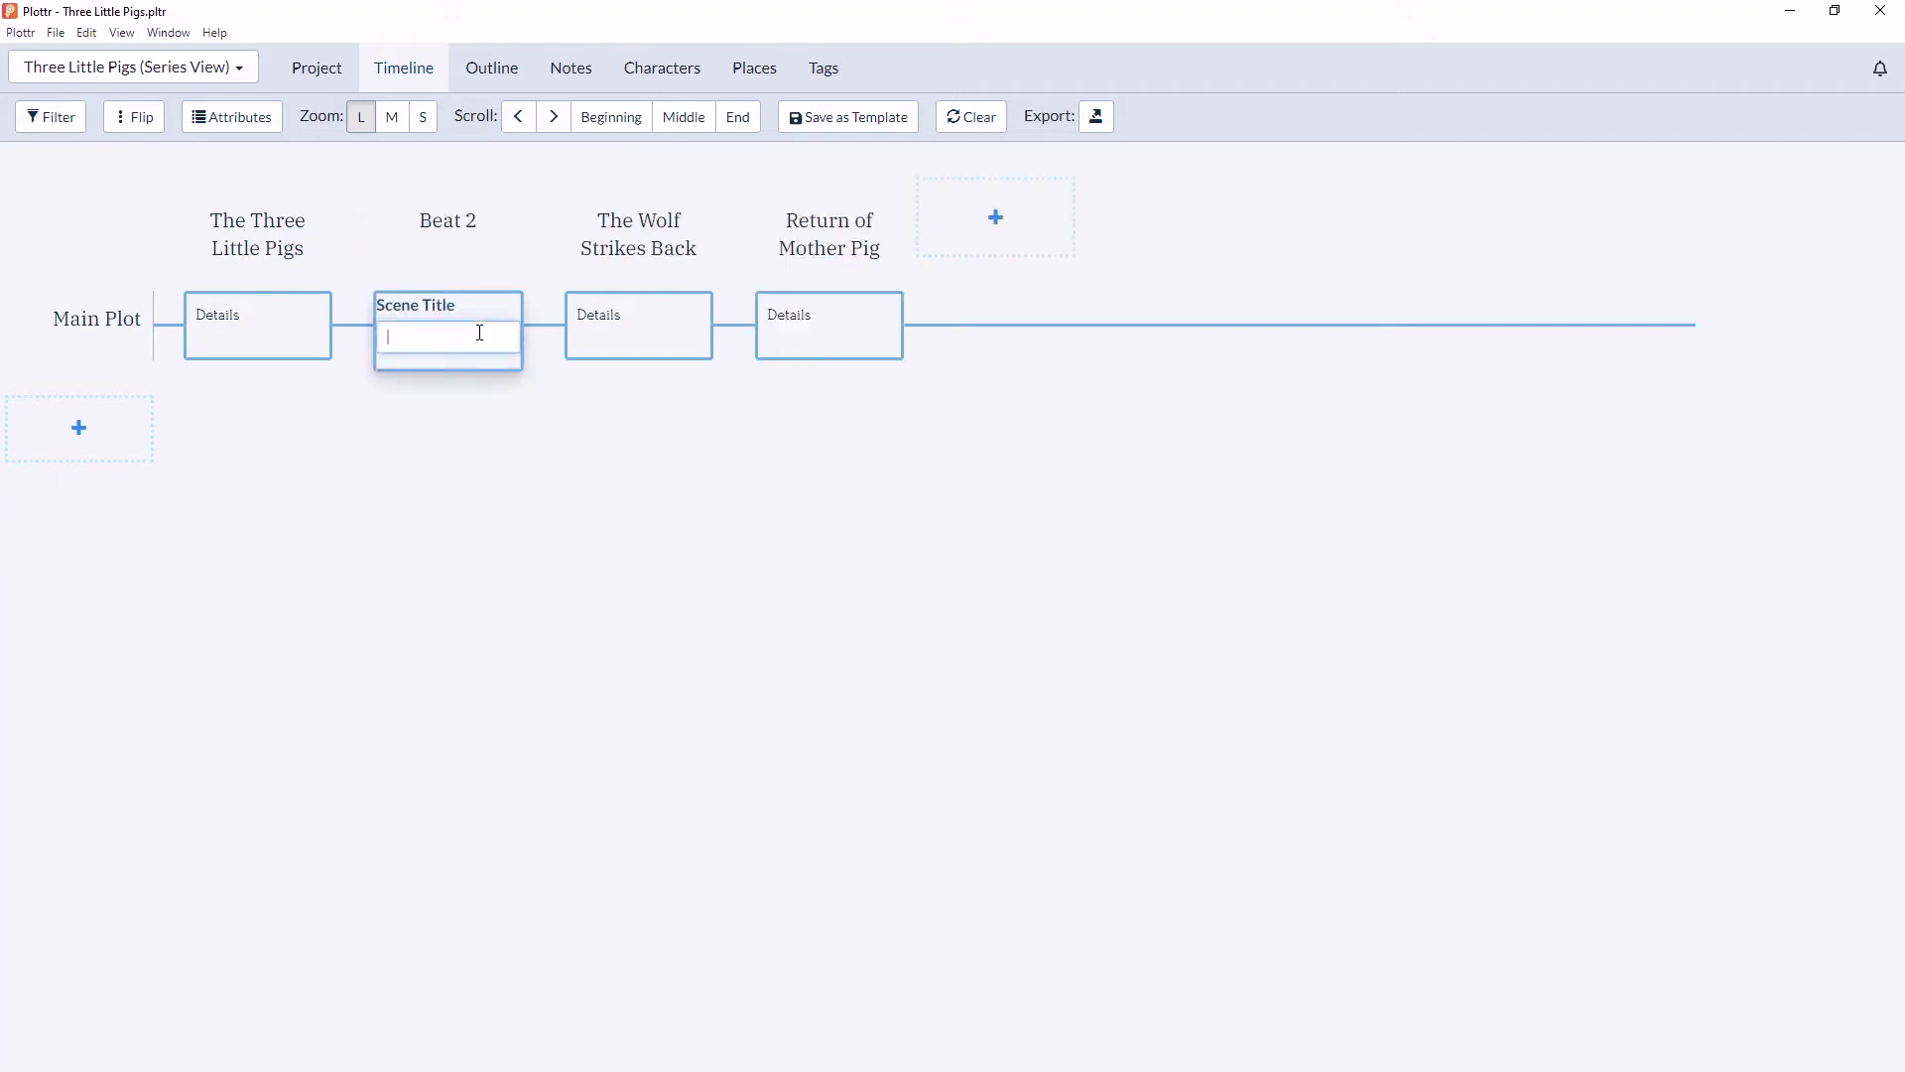
text(Events )
text(not)
text( covered in a book)
key(Return)
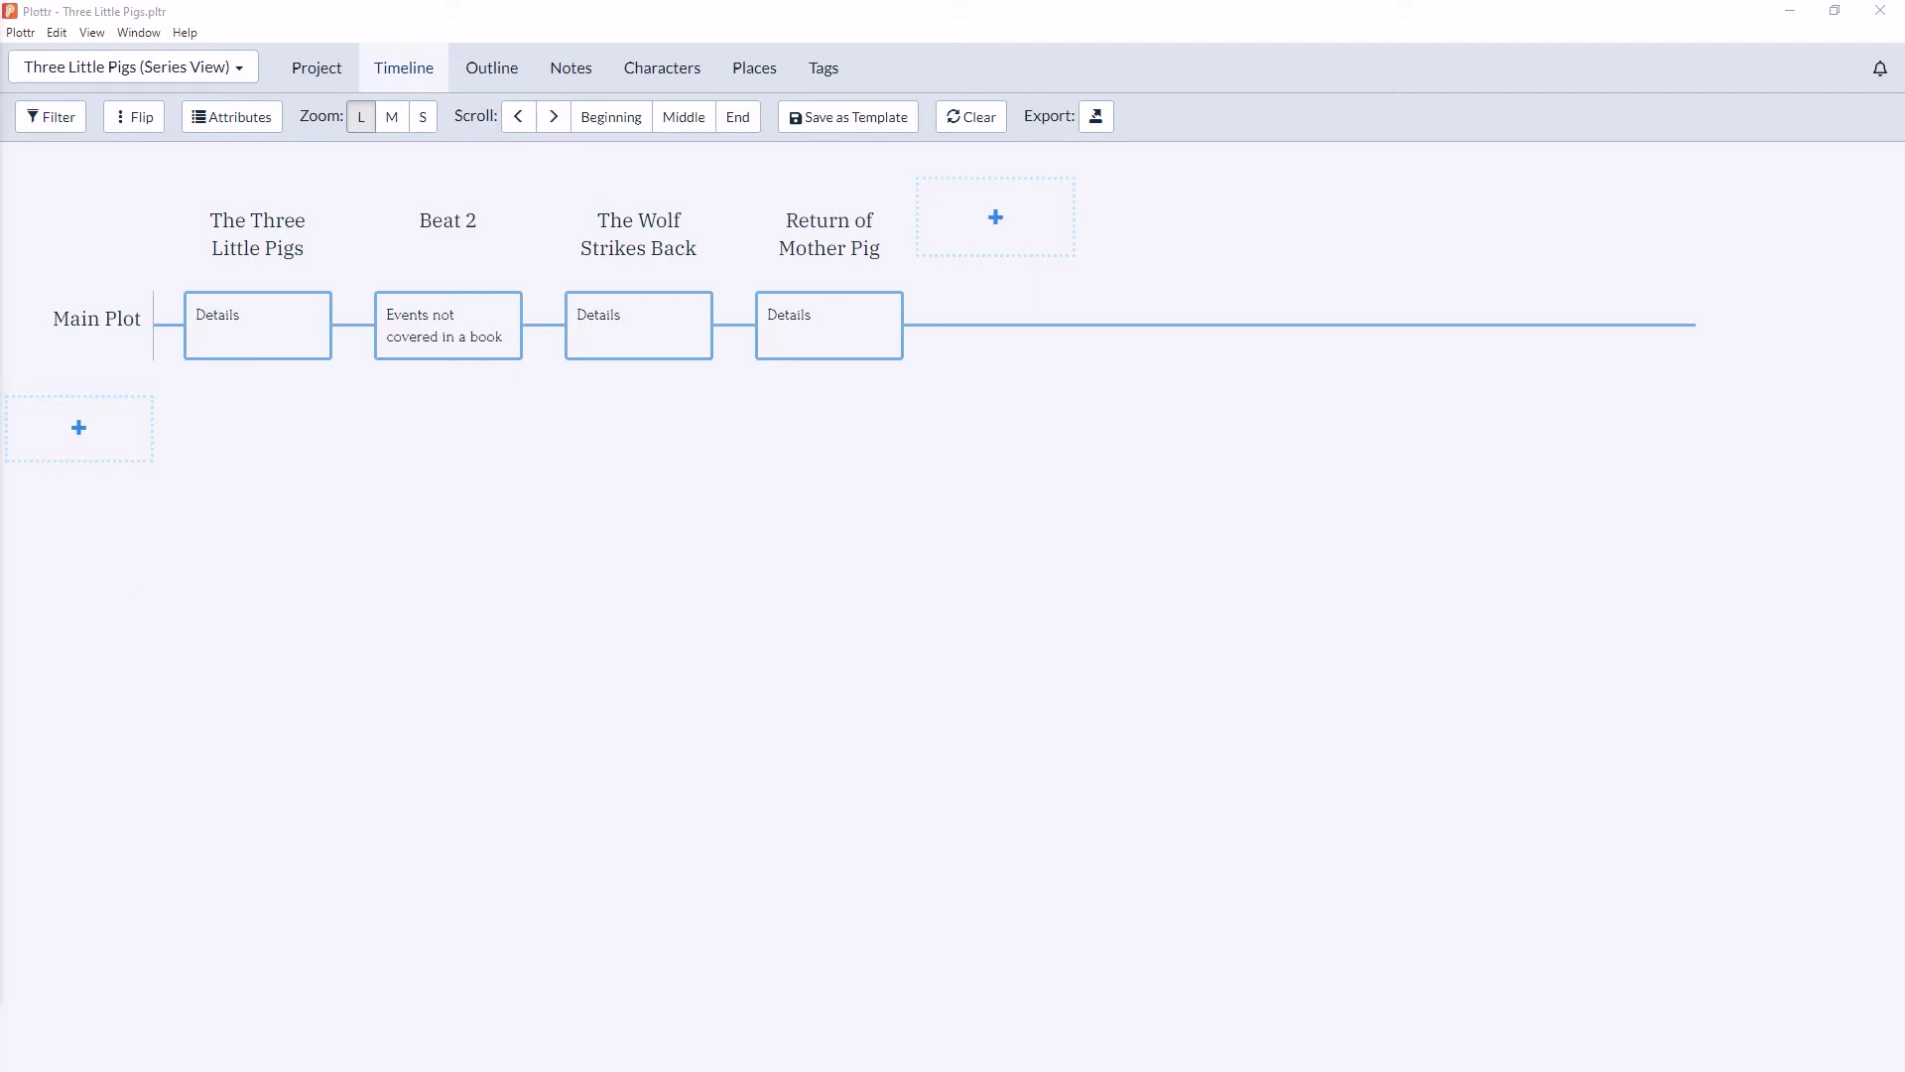
click(998, 193)
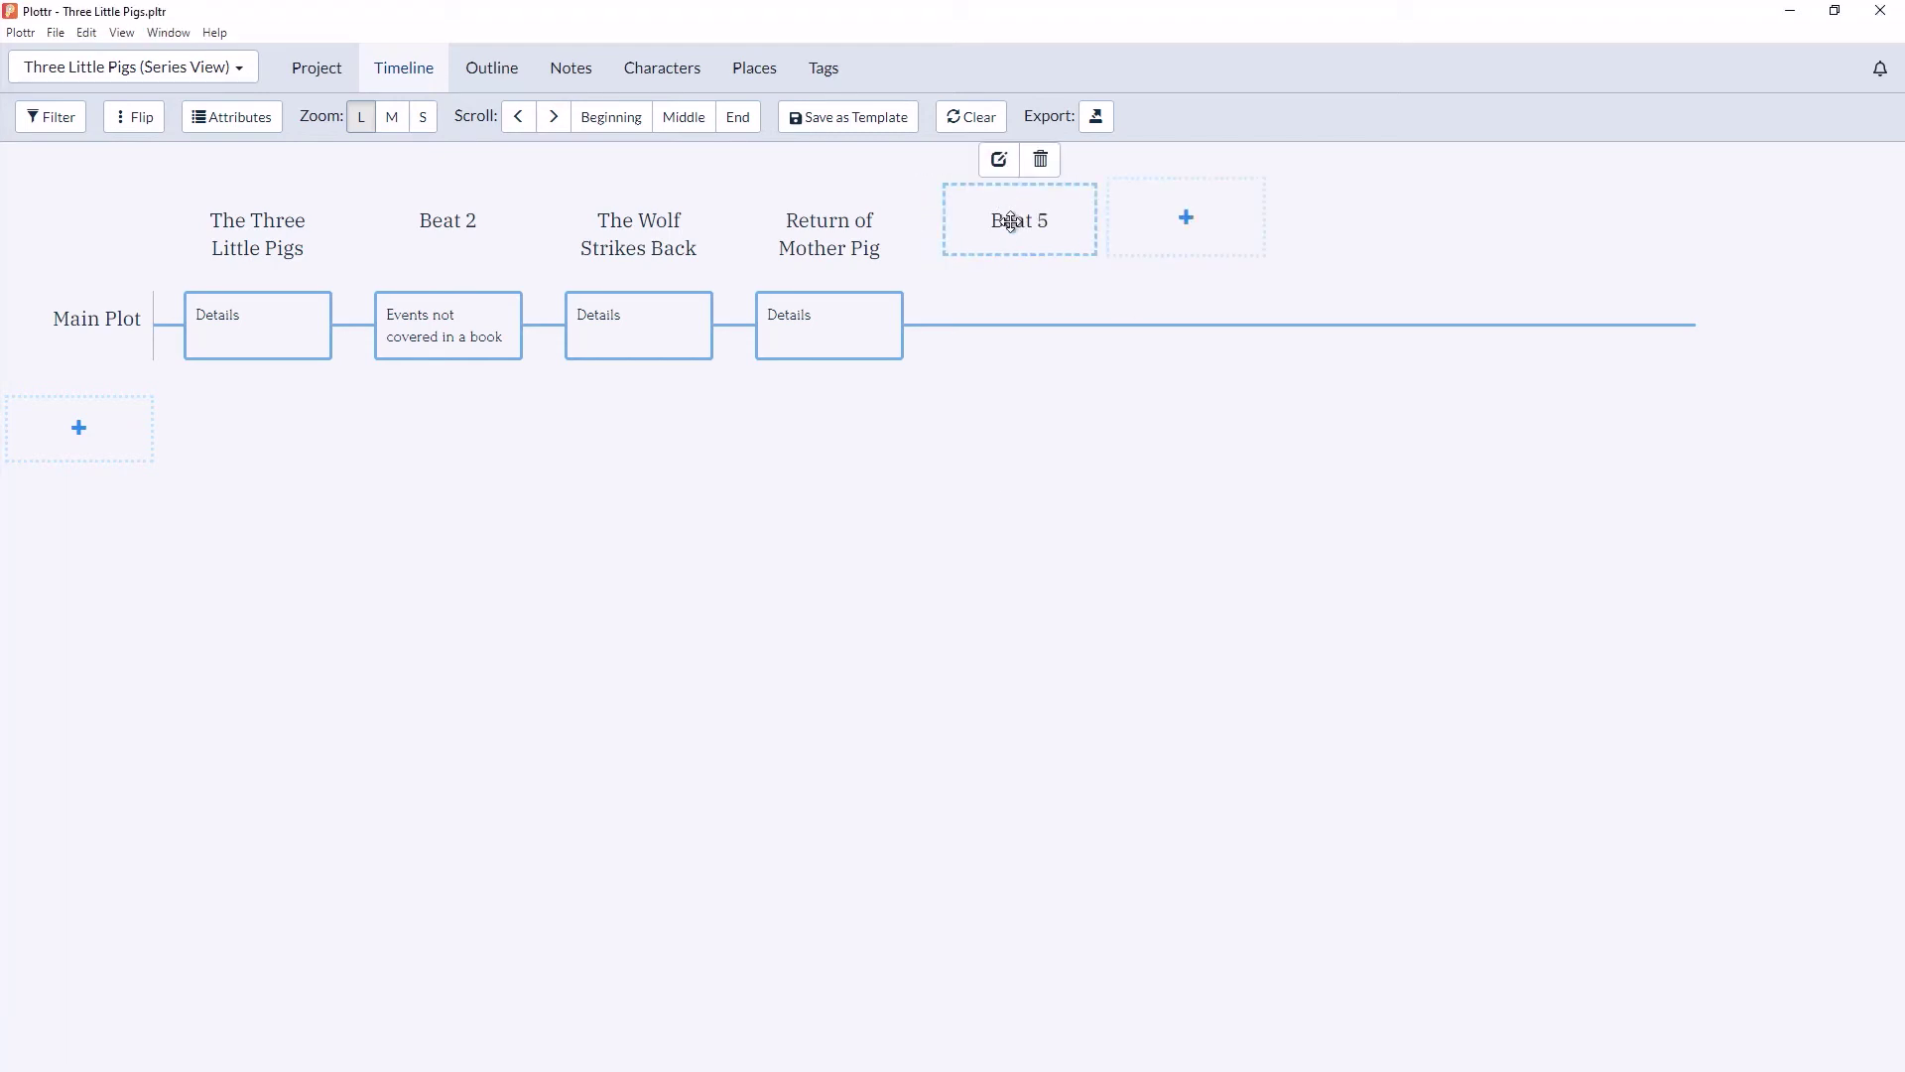
Title the new Beat 5 'Something Else Happens'.
click(999, 160)
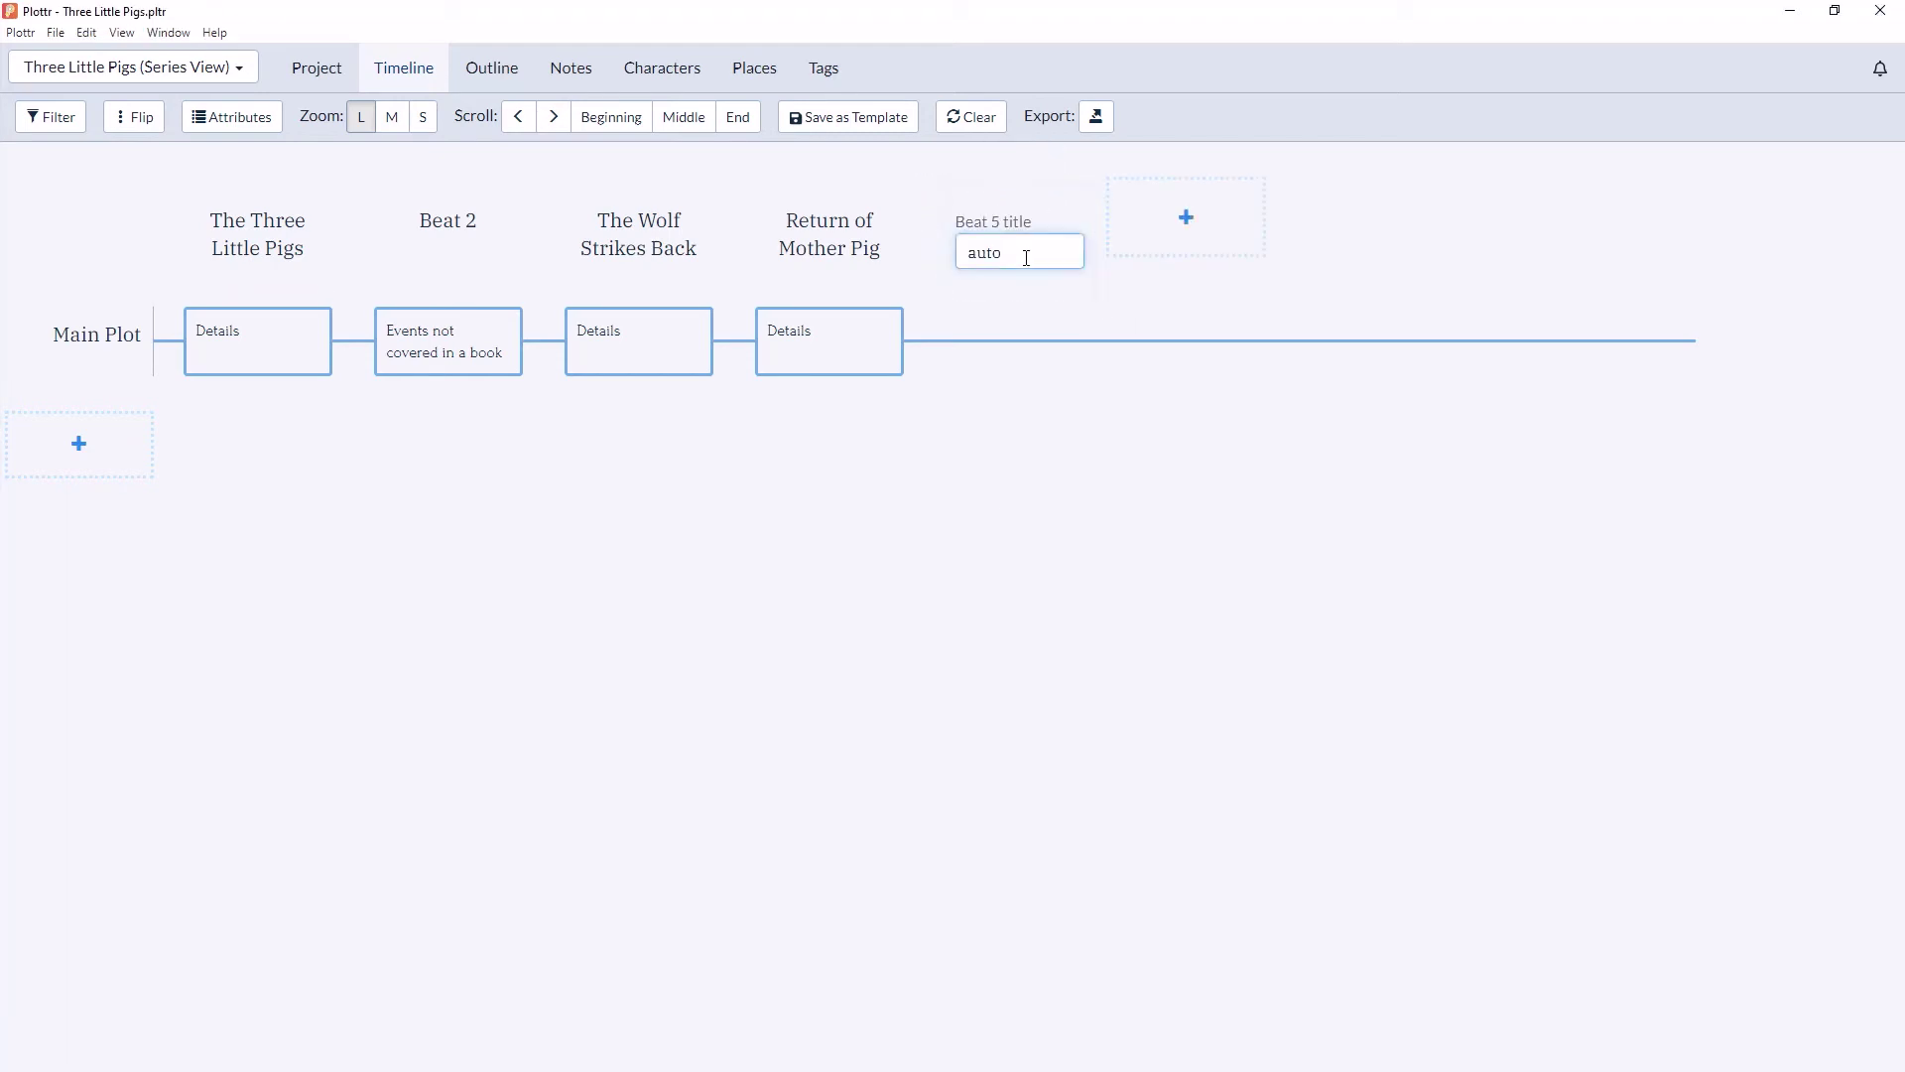
key(BackSpace)
key(BackSpace)
key(BackSpace)
key(BackSpace)
text(Something Else Happens)
key(Return)
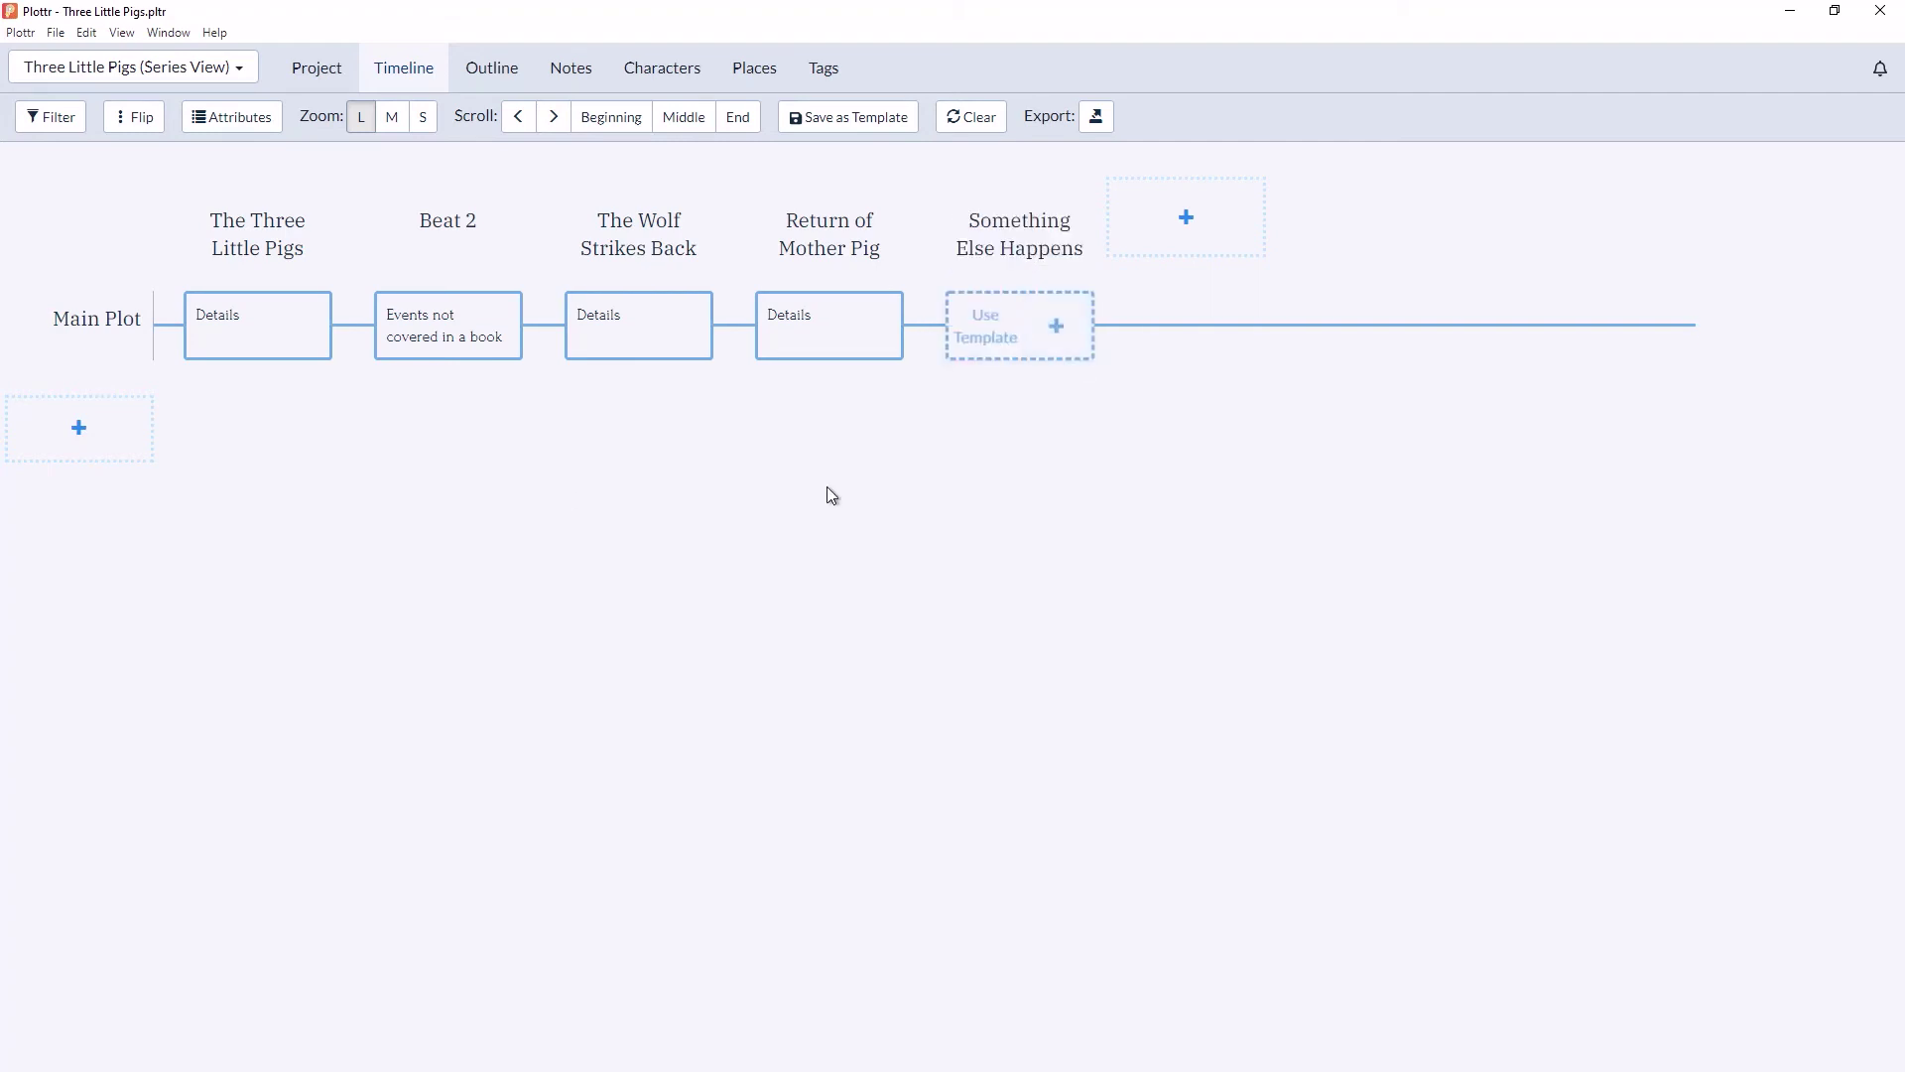
Add a new plotline named 'Subplots'.
click(104, 436)
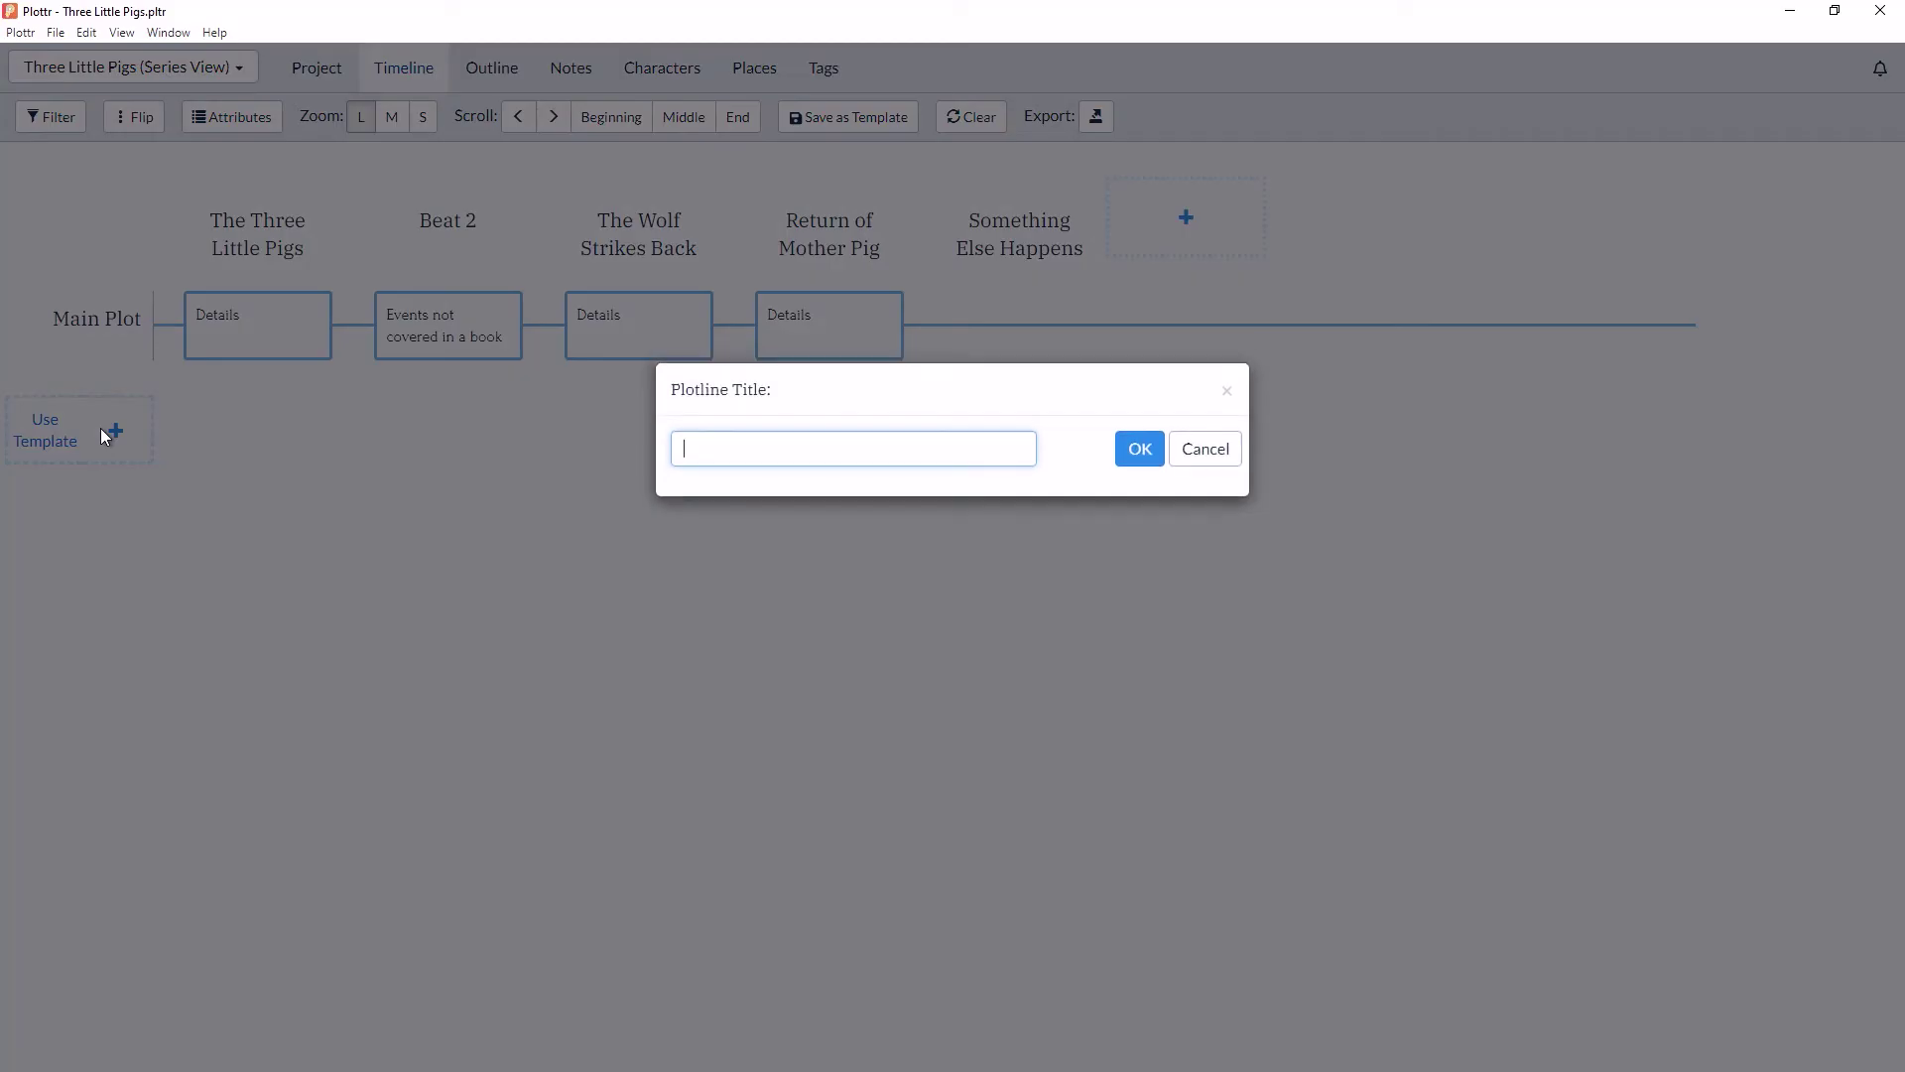
text(Subplots)
key(Return)
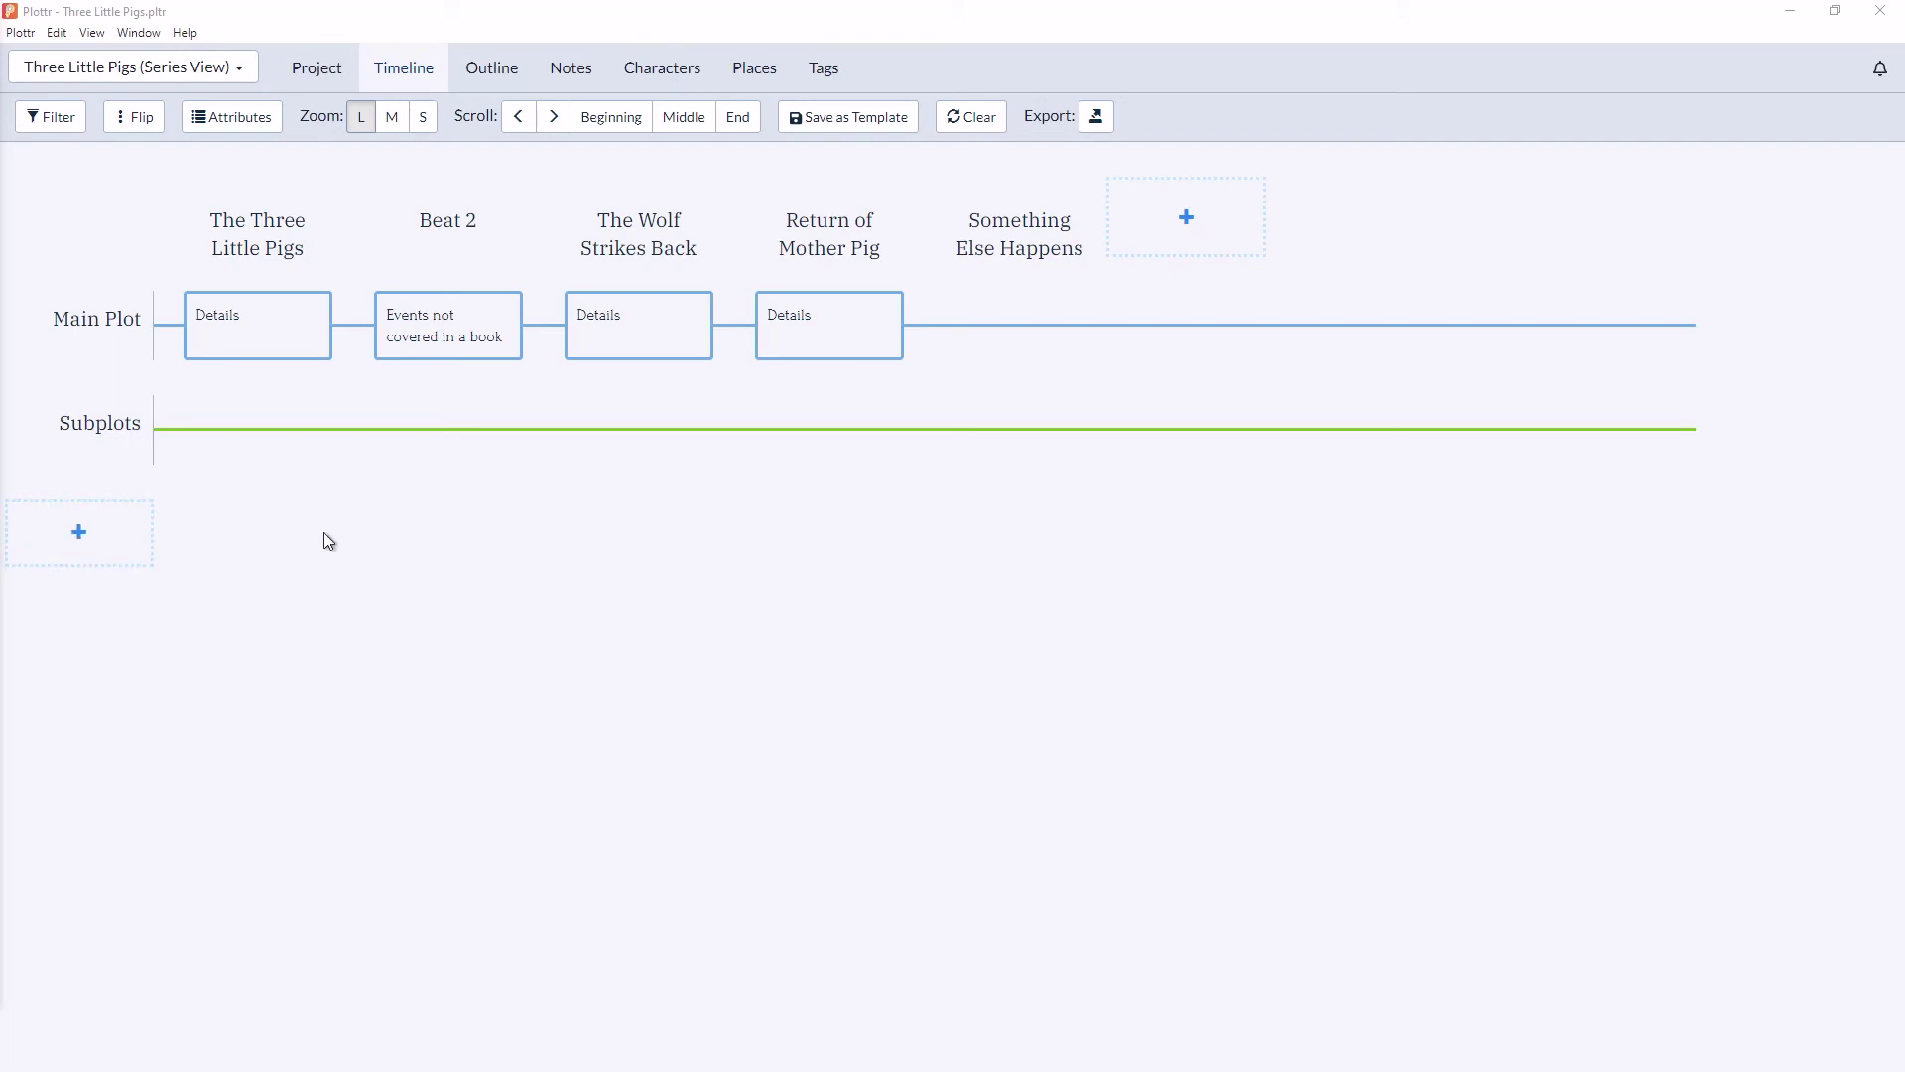
Drag the Beat 2 card onto Subplots and the Return of Mother Pig Details card under Something Else Happens.
drag(441, 315, 452, 428)
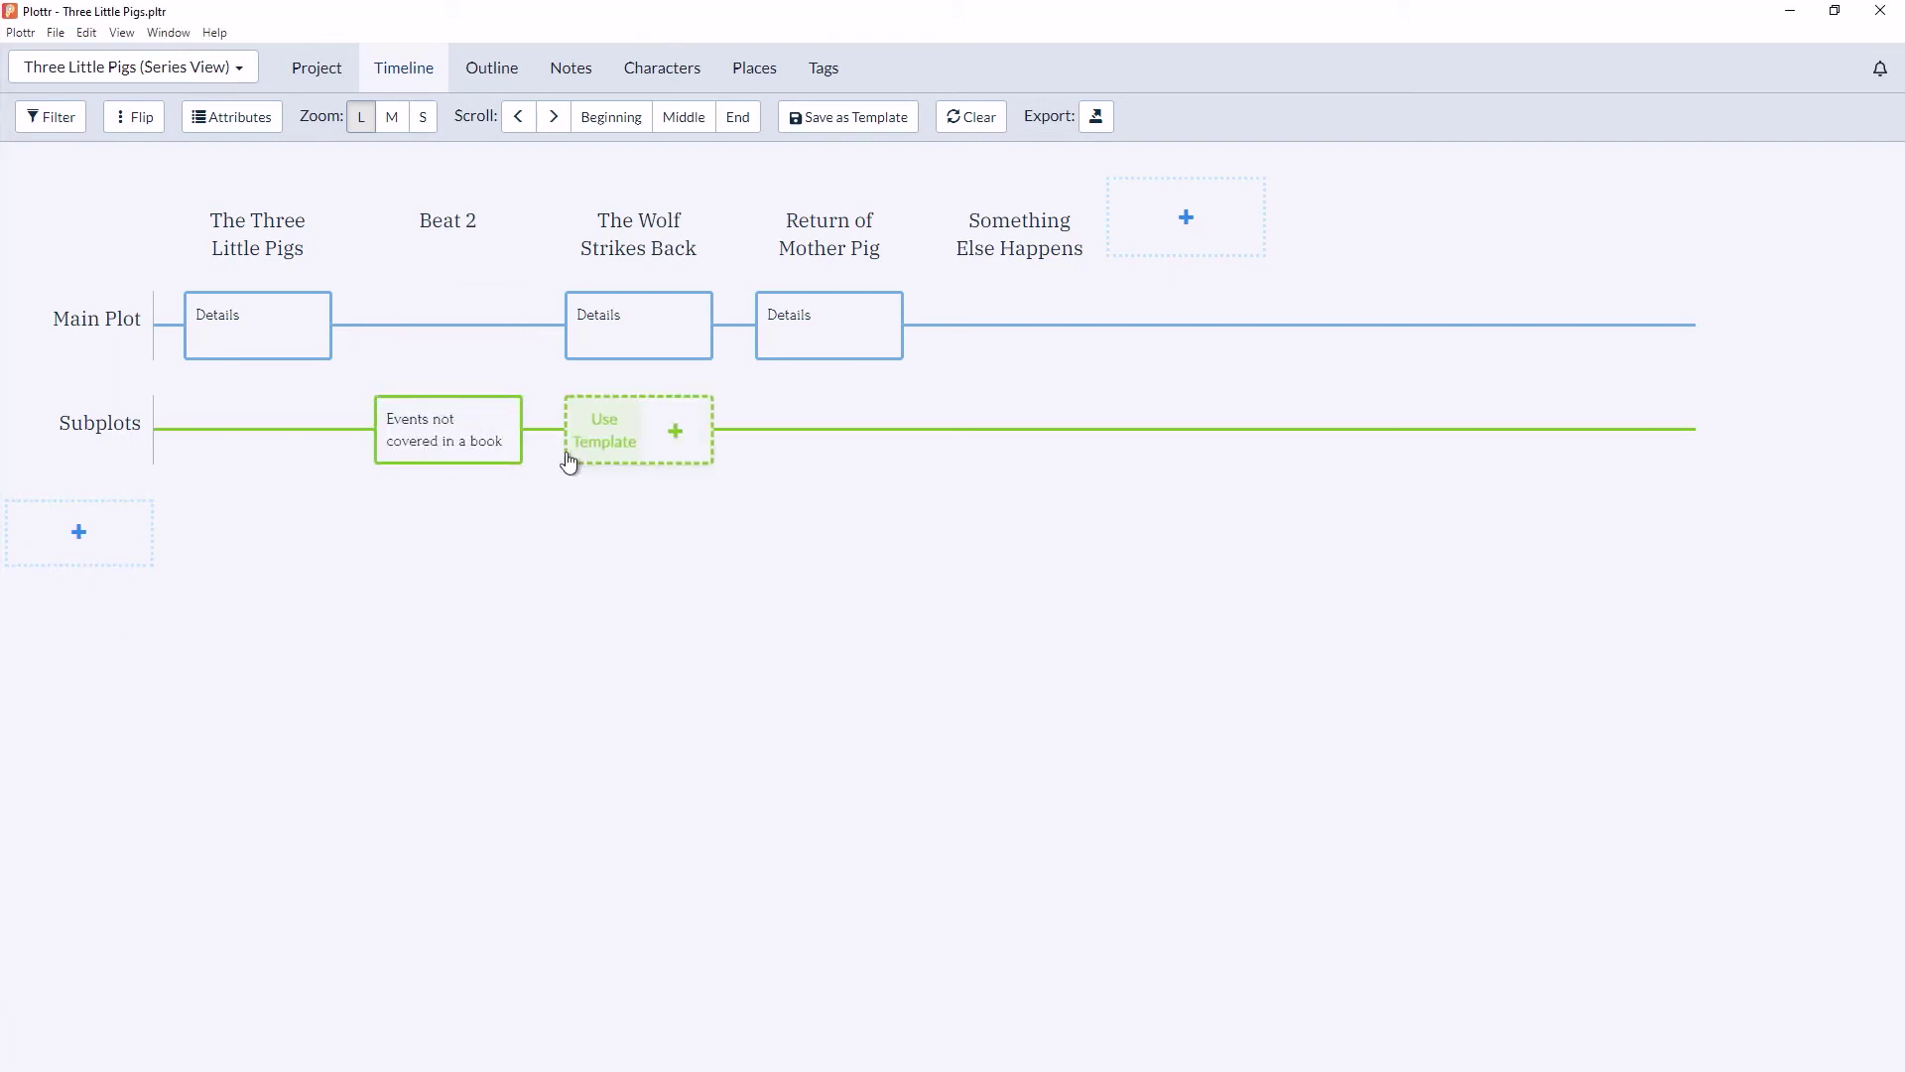
drag(819, 347, 1038, 332)
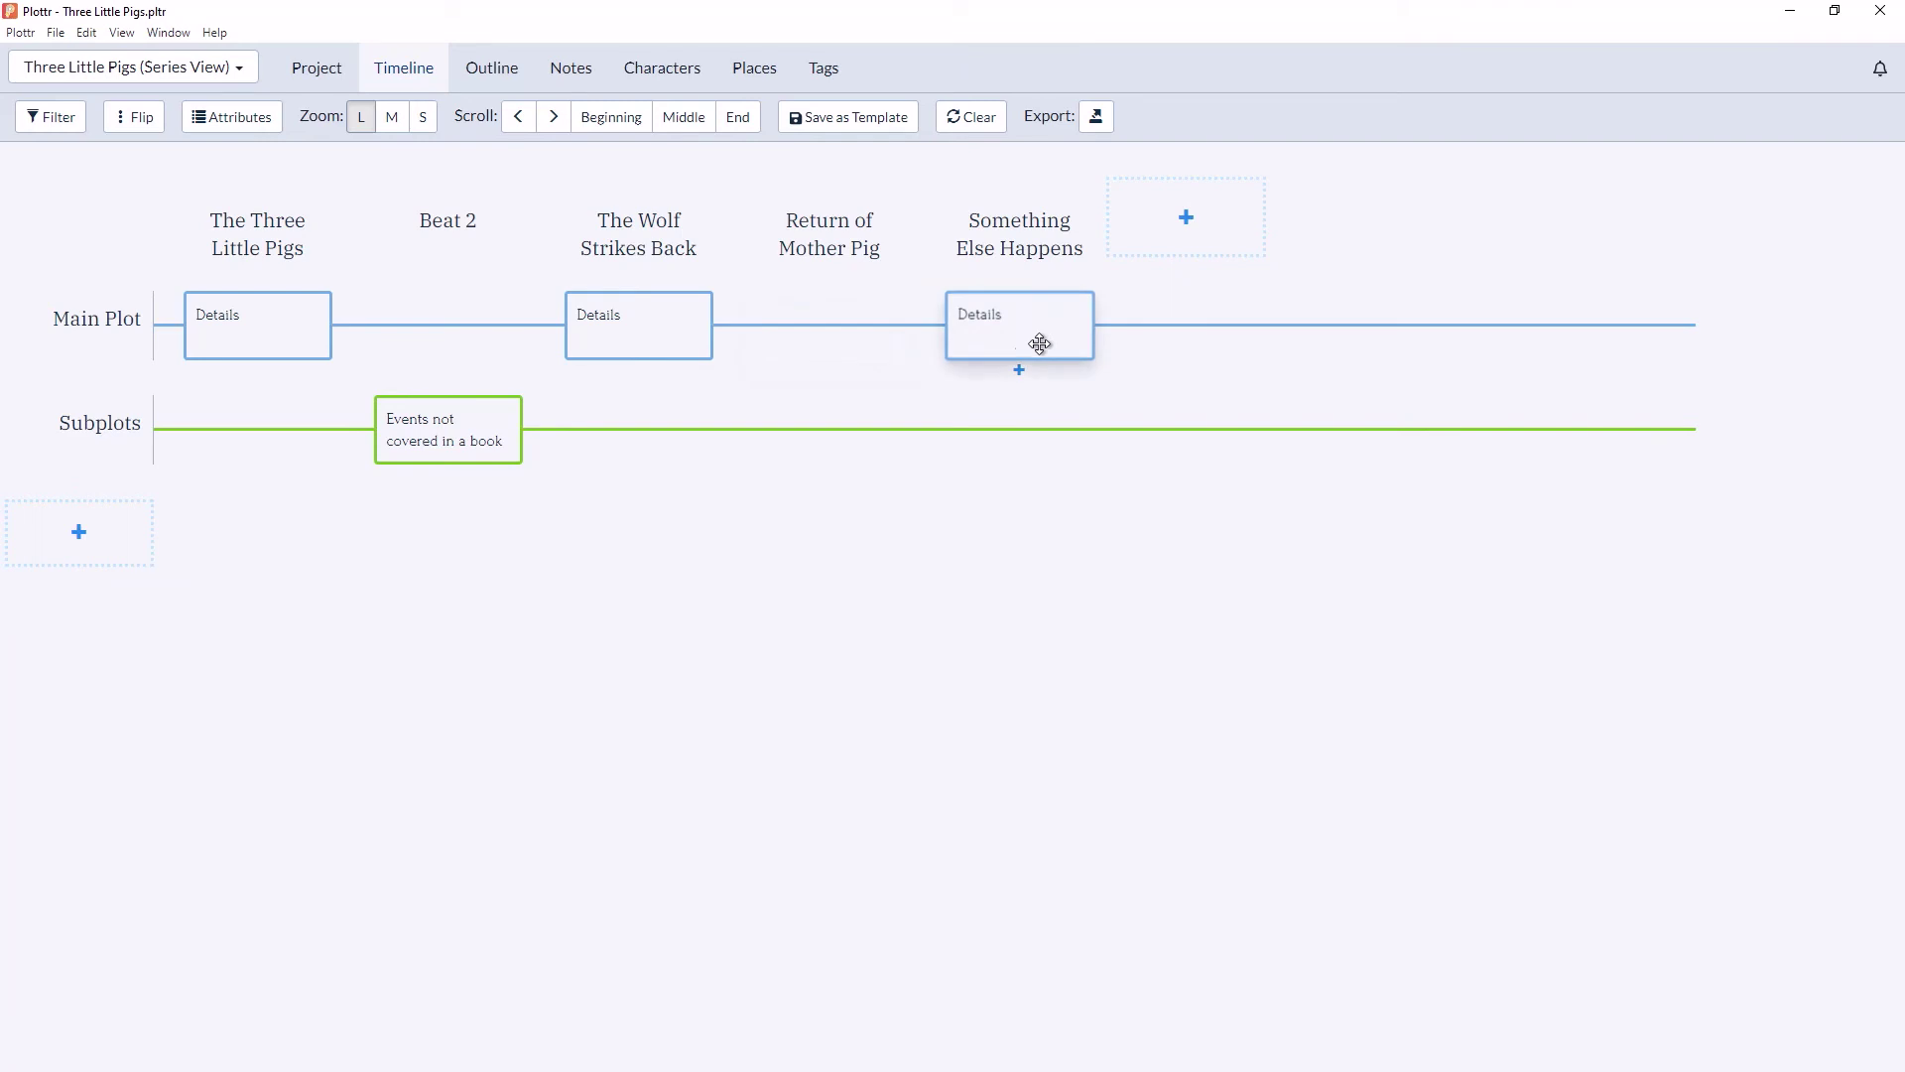
mouse_move(264, 238)
mouse_down()
mouse_move(467, 242)
mouse_move(260, 224)
mouse_up()
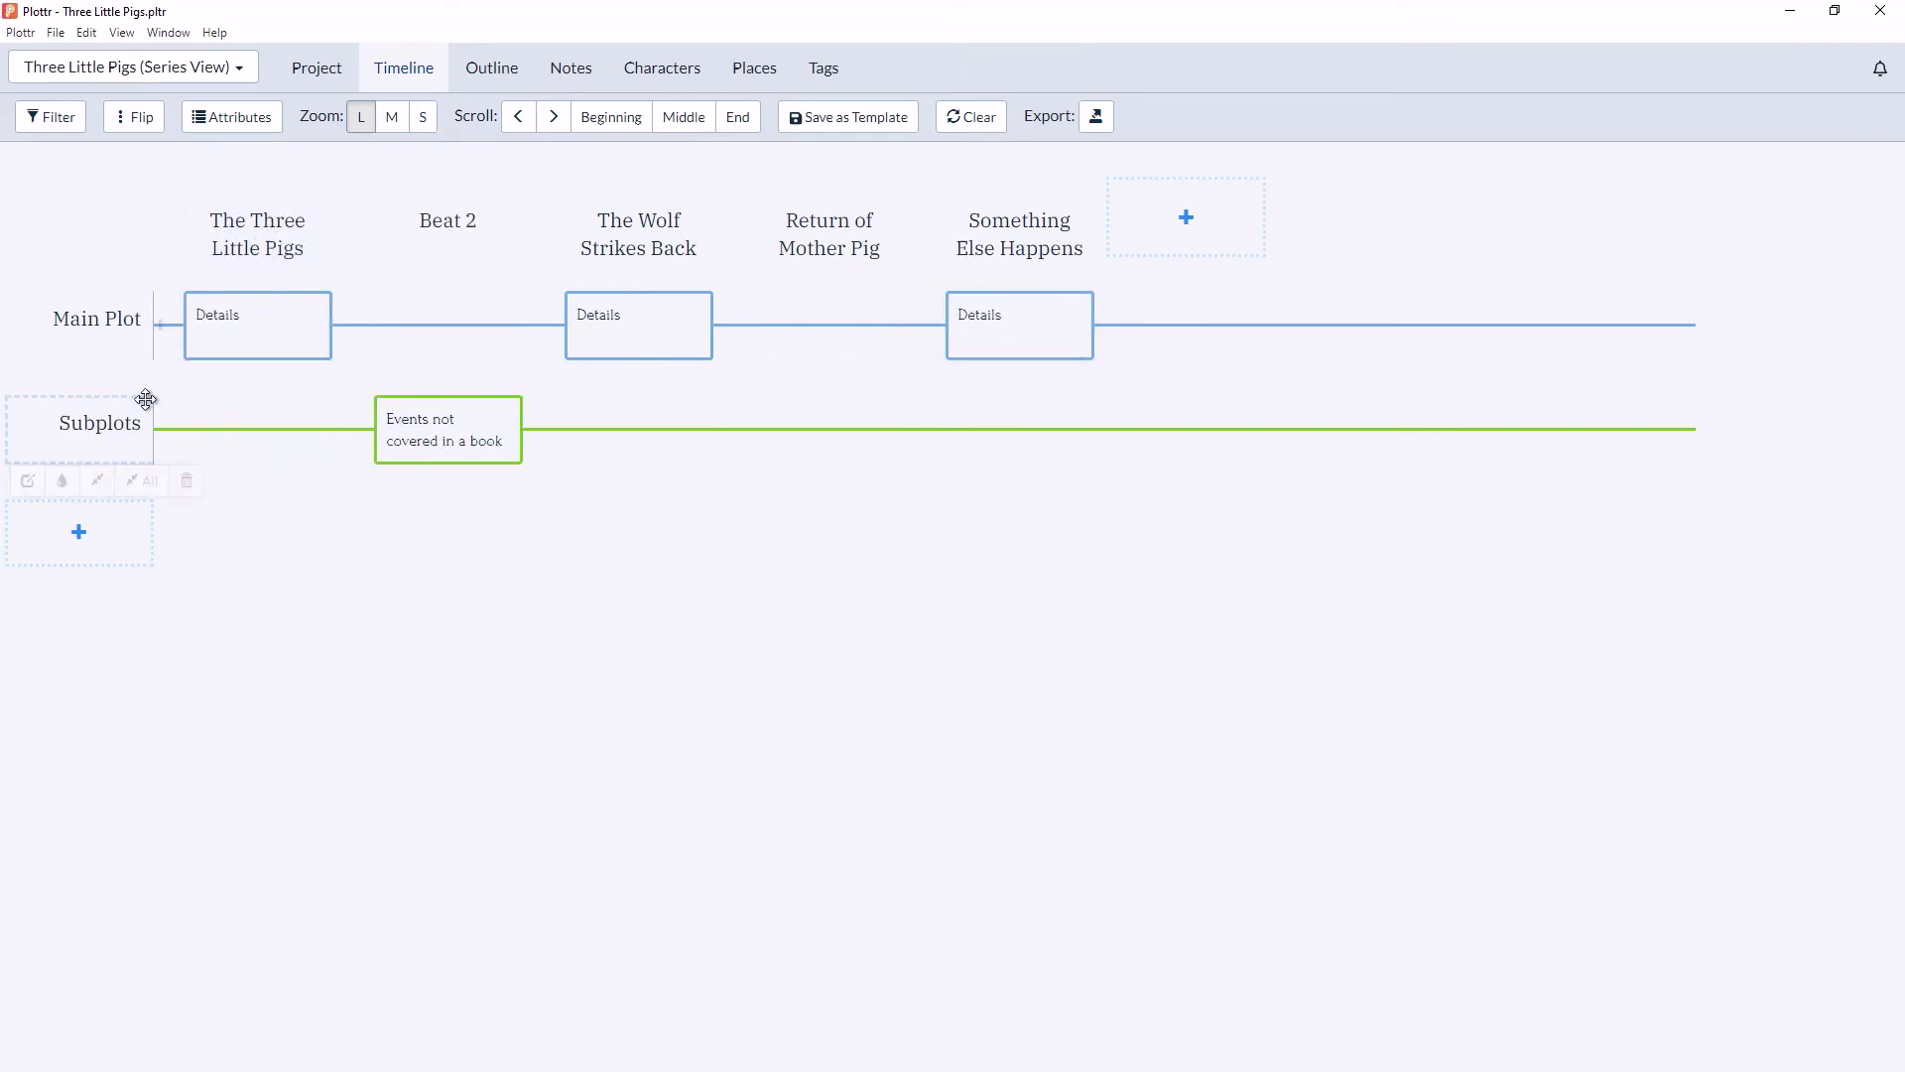
mouse_move(119, 417)
mouse_down()
mouse_move(116, 317)
mouse_move(117, 404)
mouse_up()
Open the Subplots scene card templates and dismiss them without picking one.
mouse_move(276, 449)
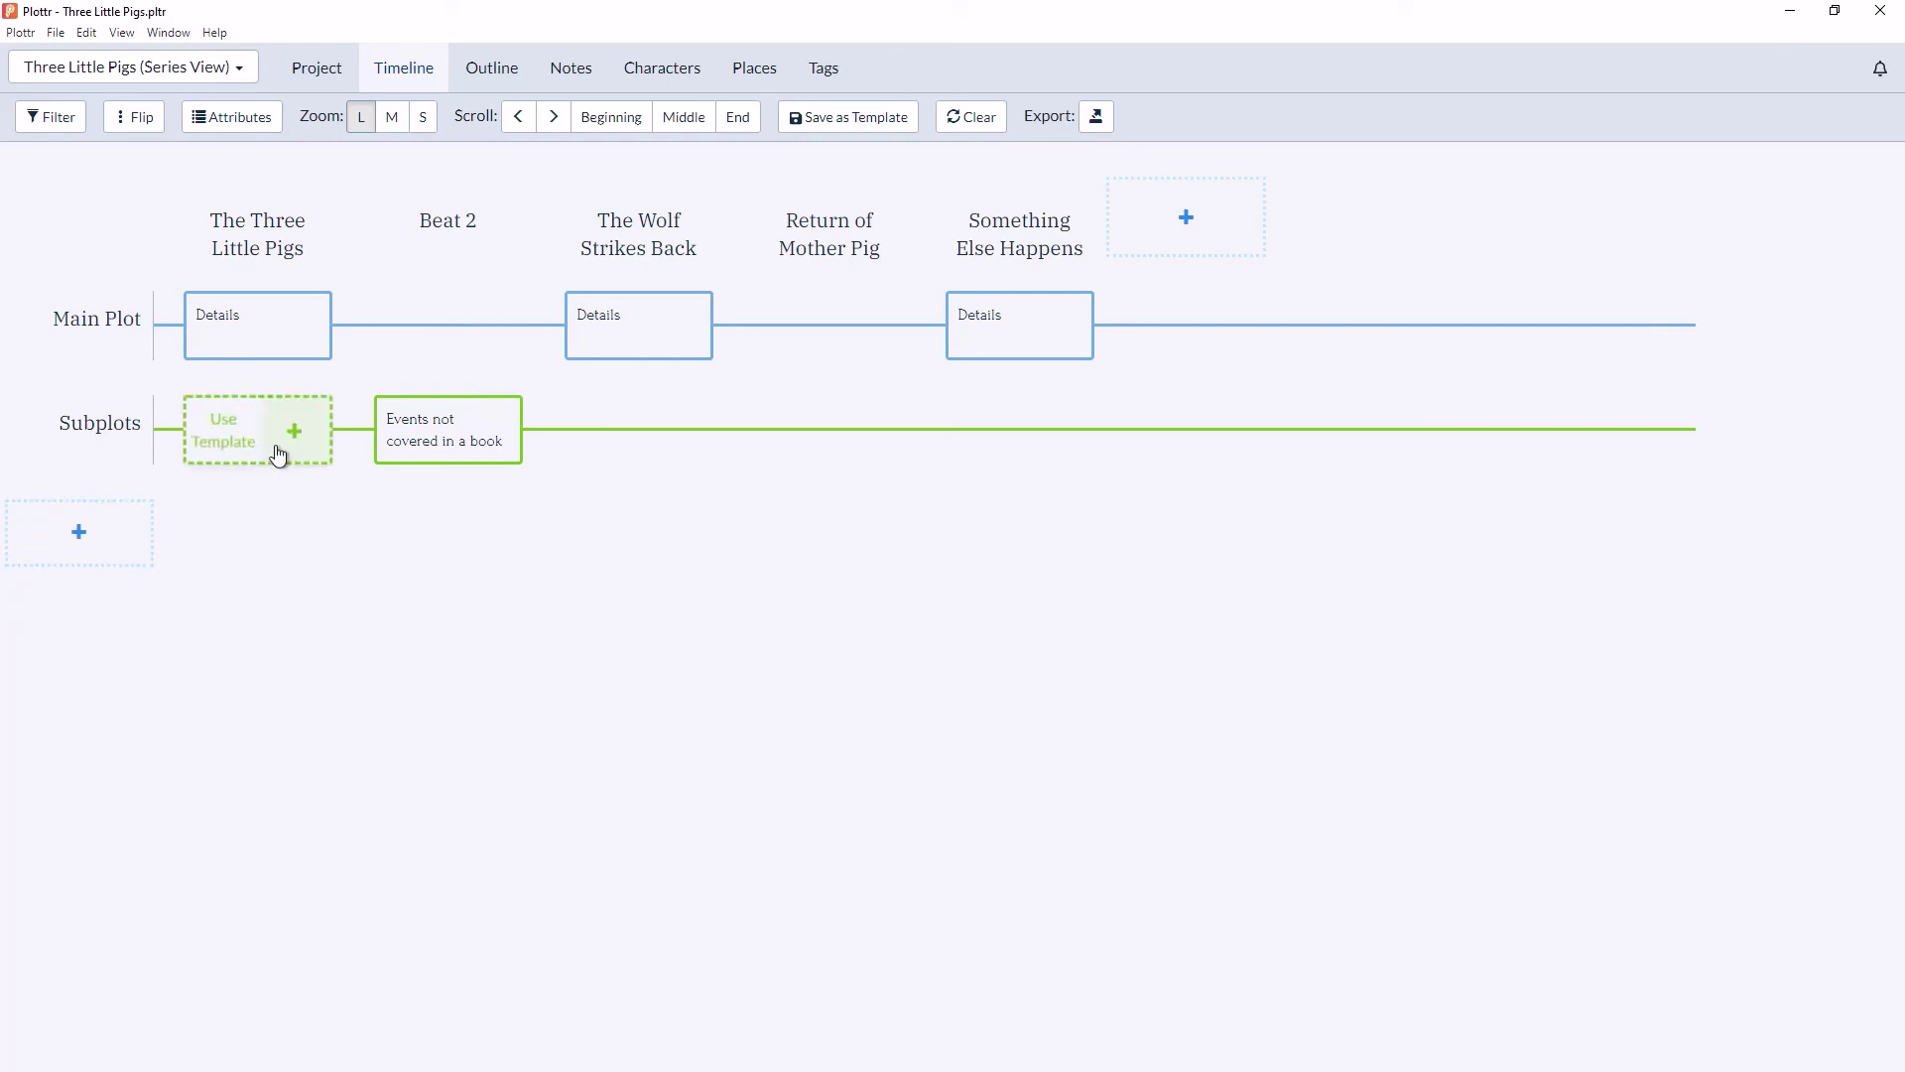
click(215, 432)
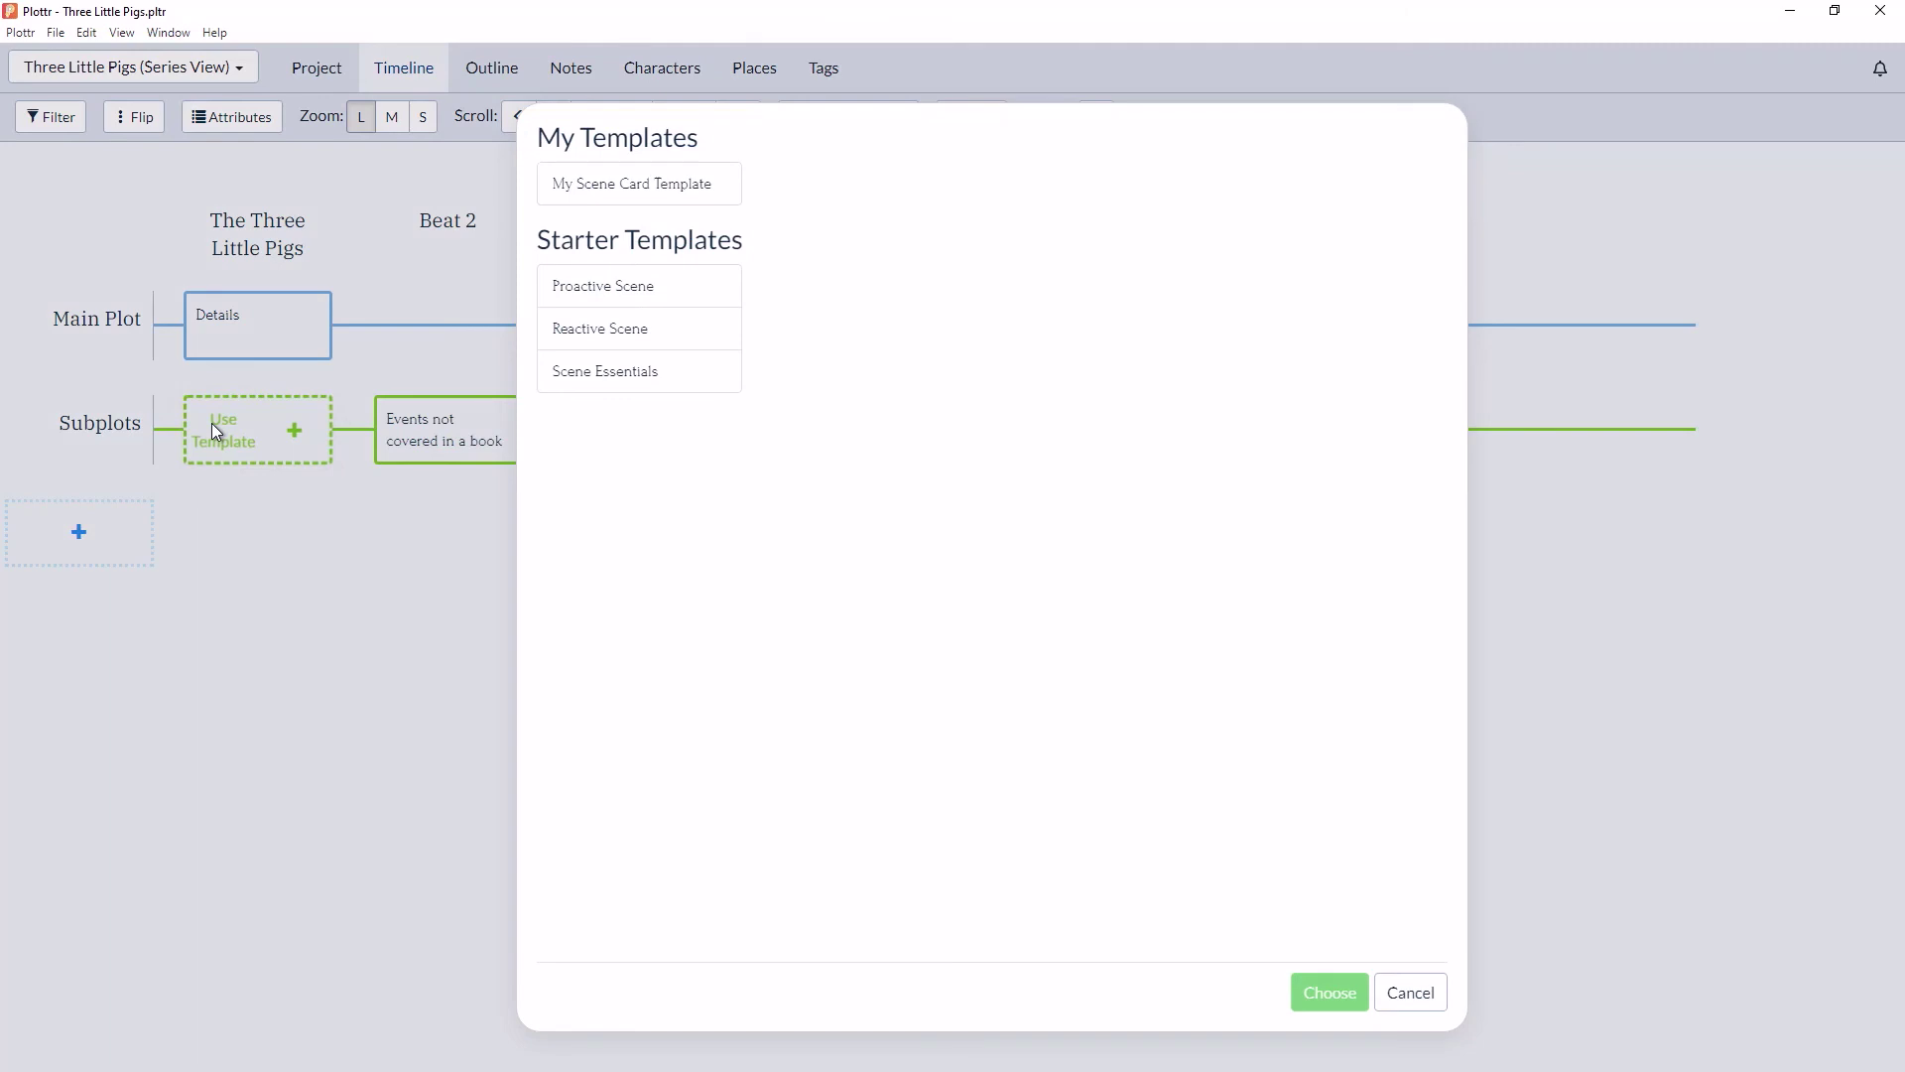
click(1433, 995)
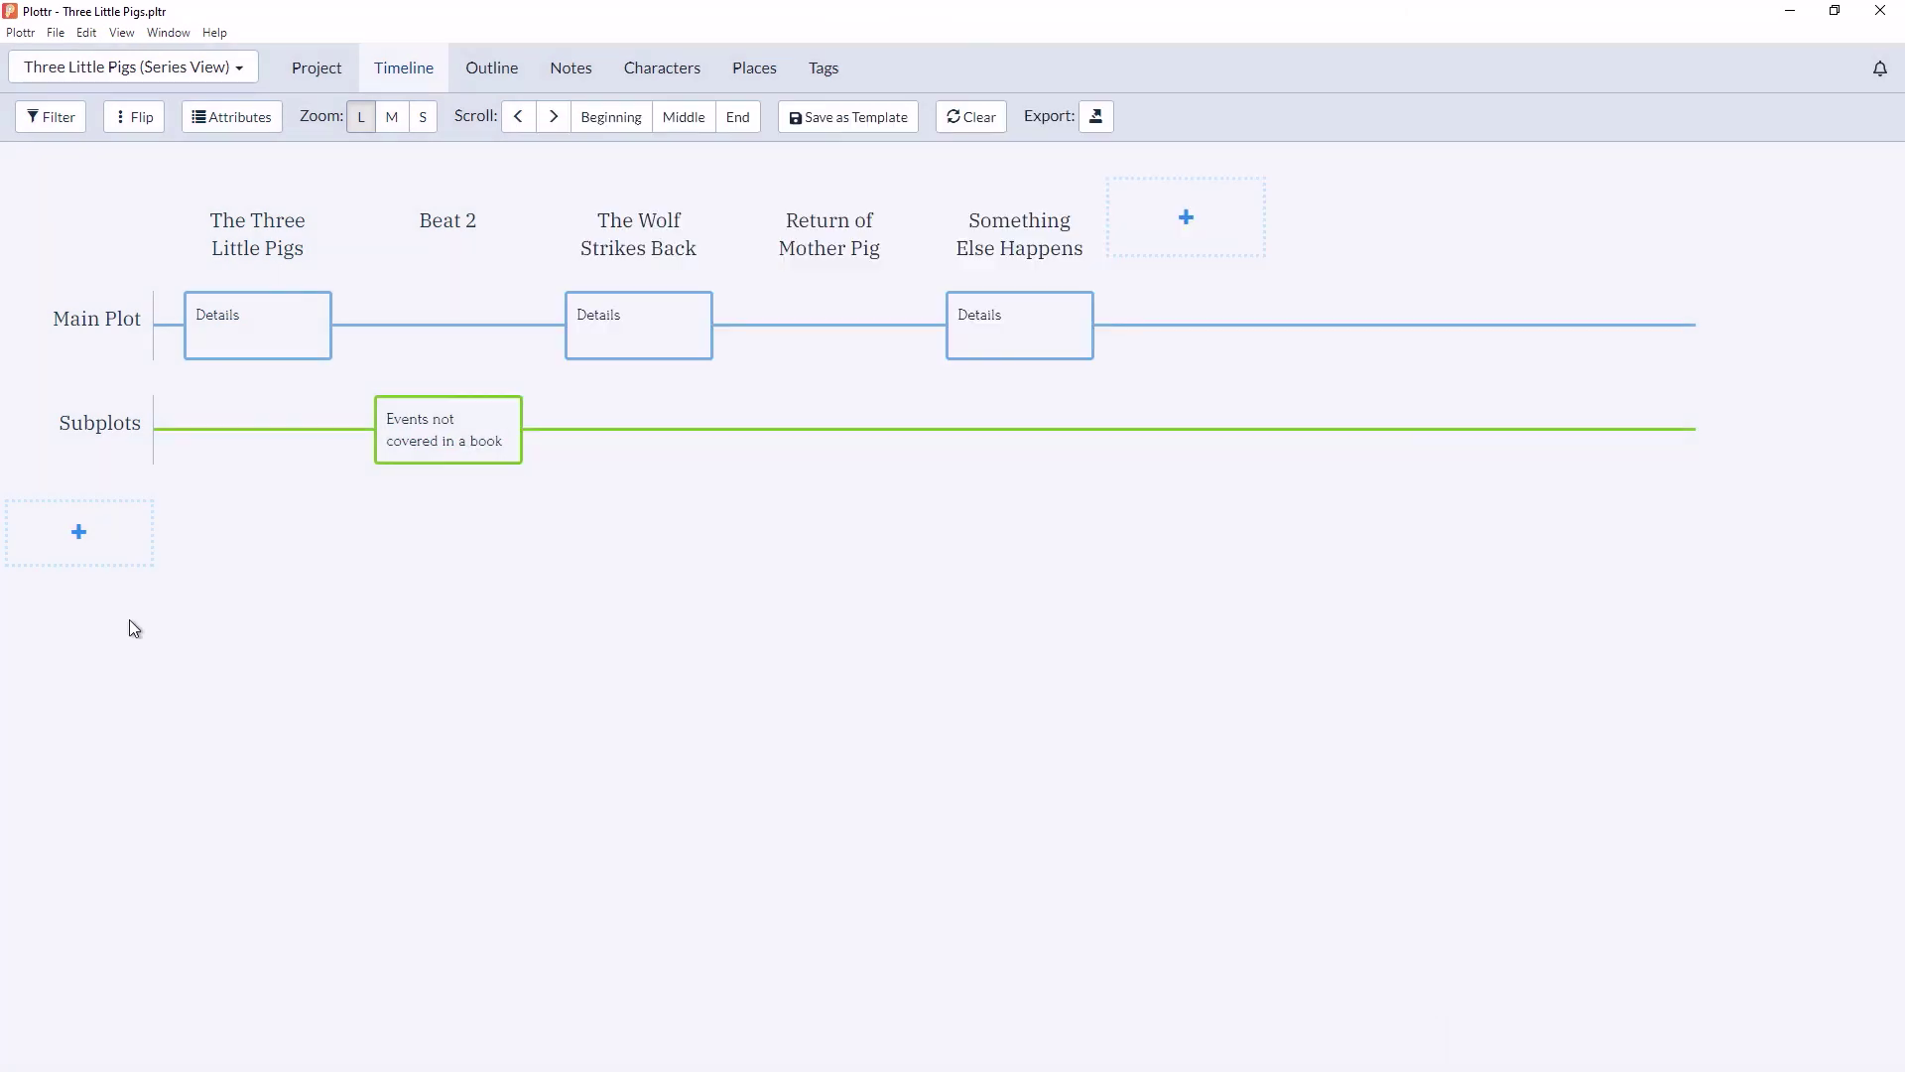
Apply the '12 Chapter Mystery Formula' starter template through the add-plotline template choices.
mouse_move(127, 557)
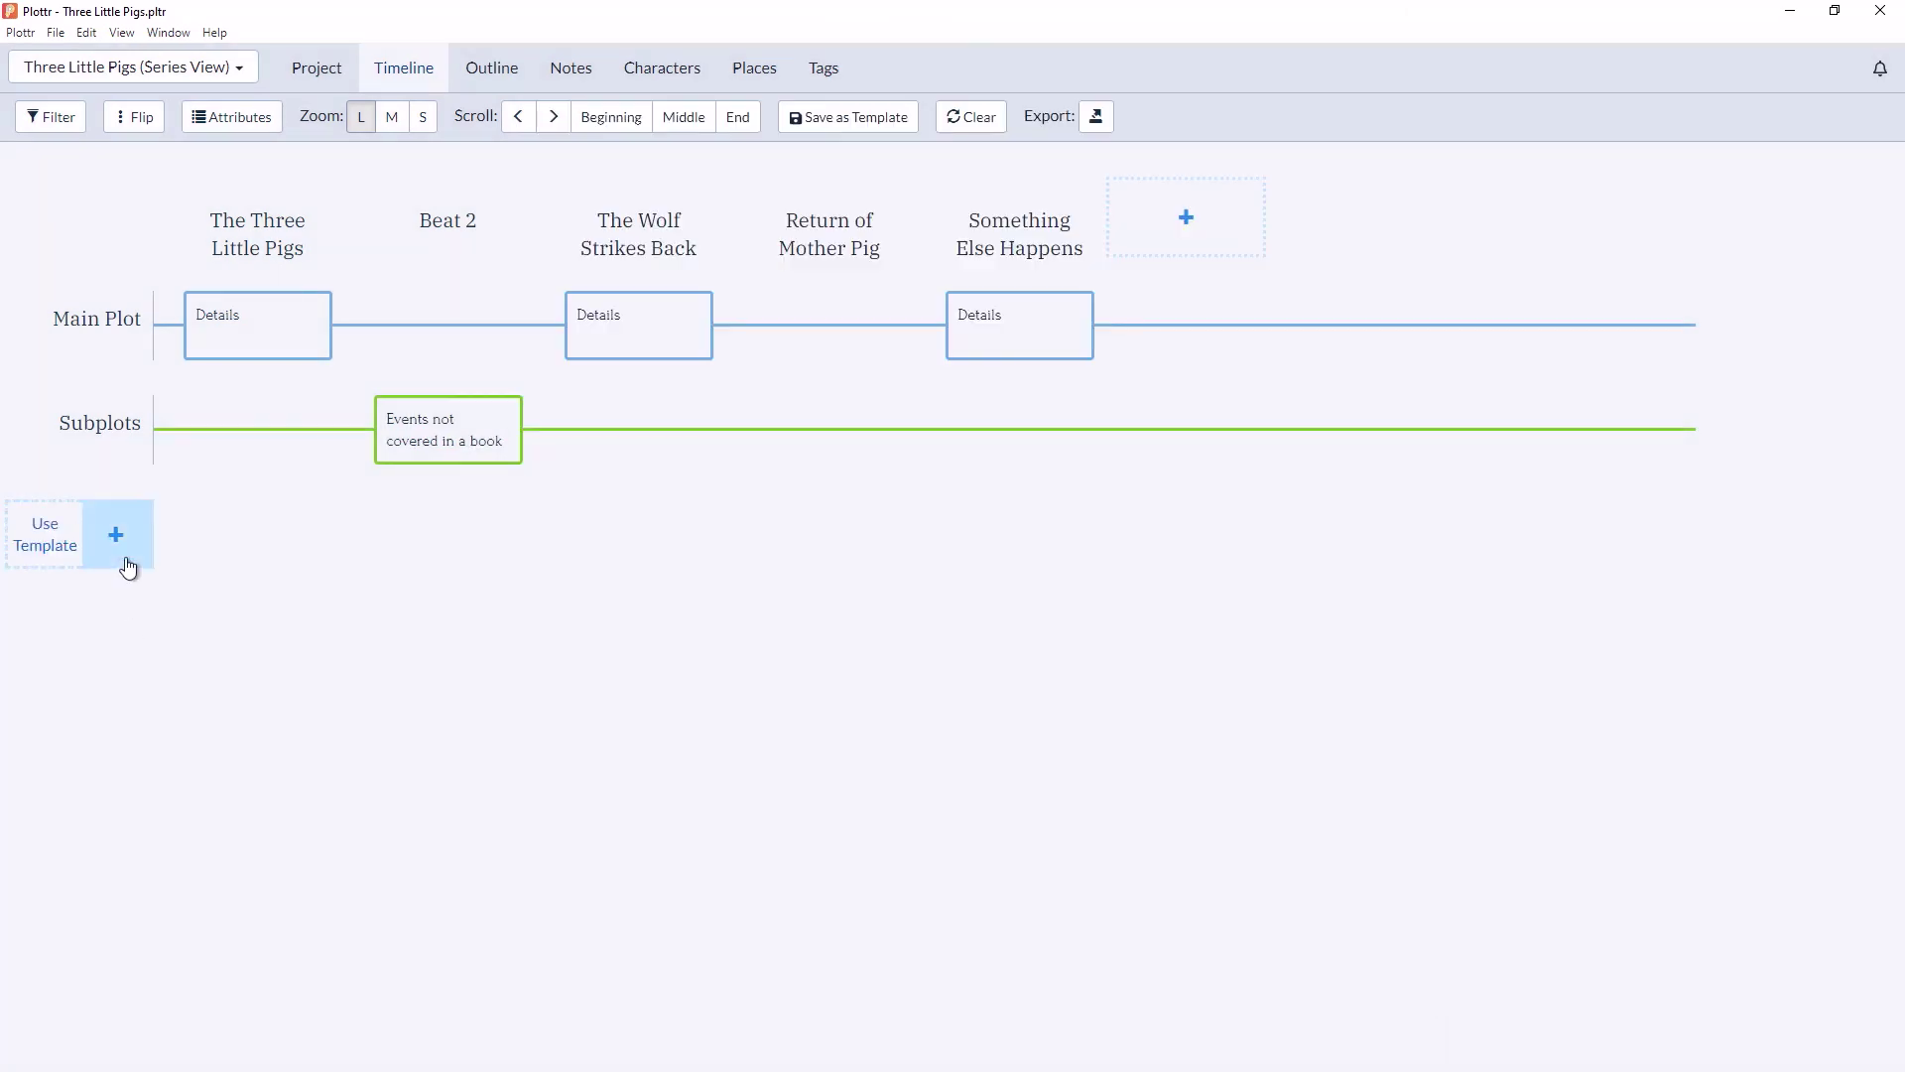
click(45, 536)
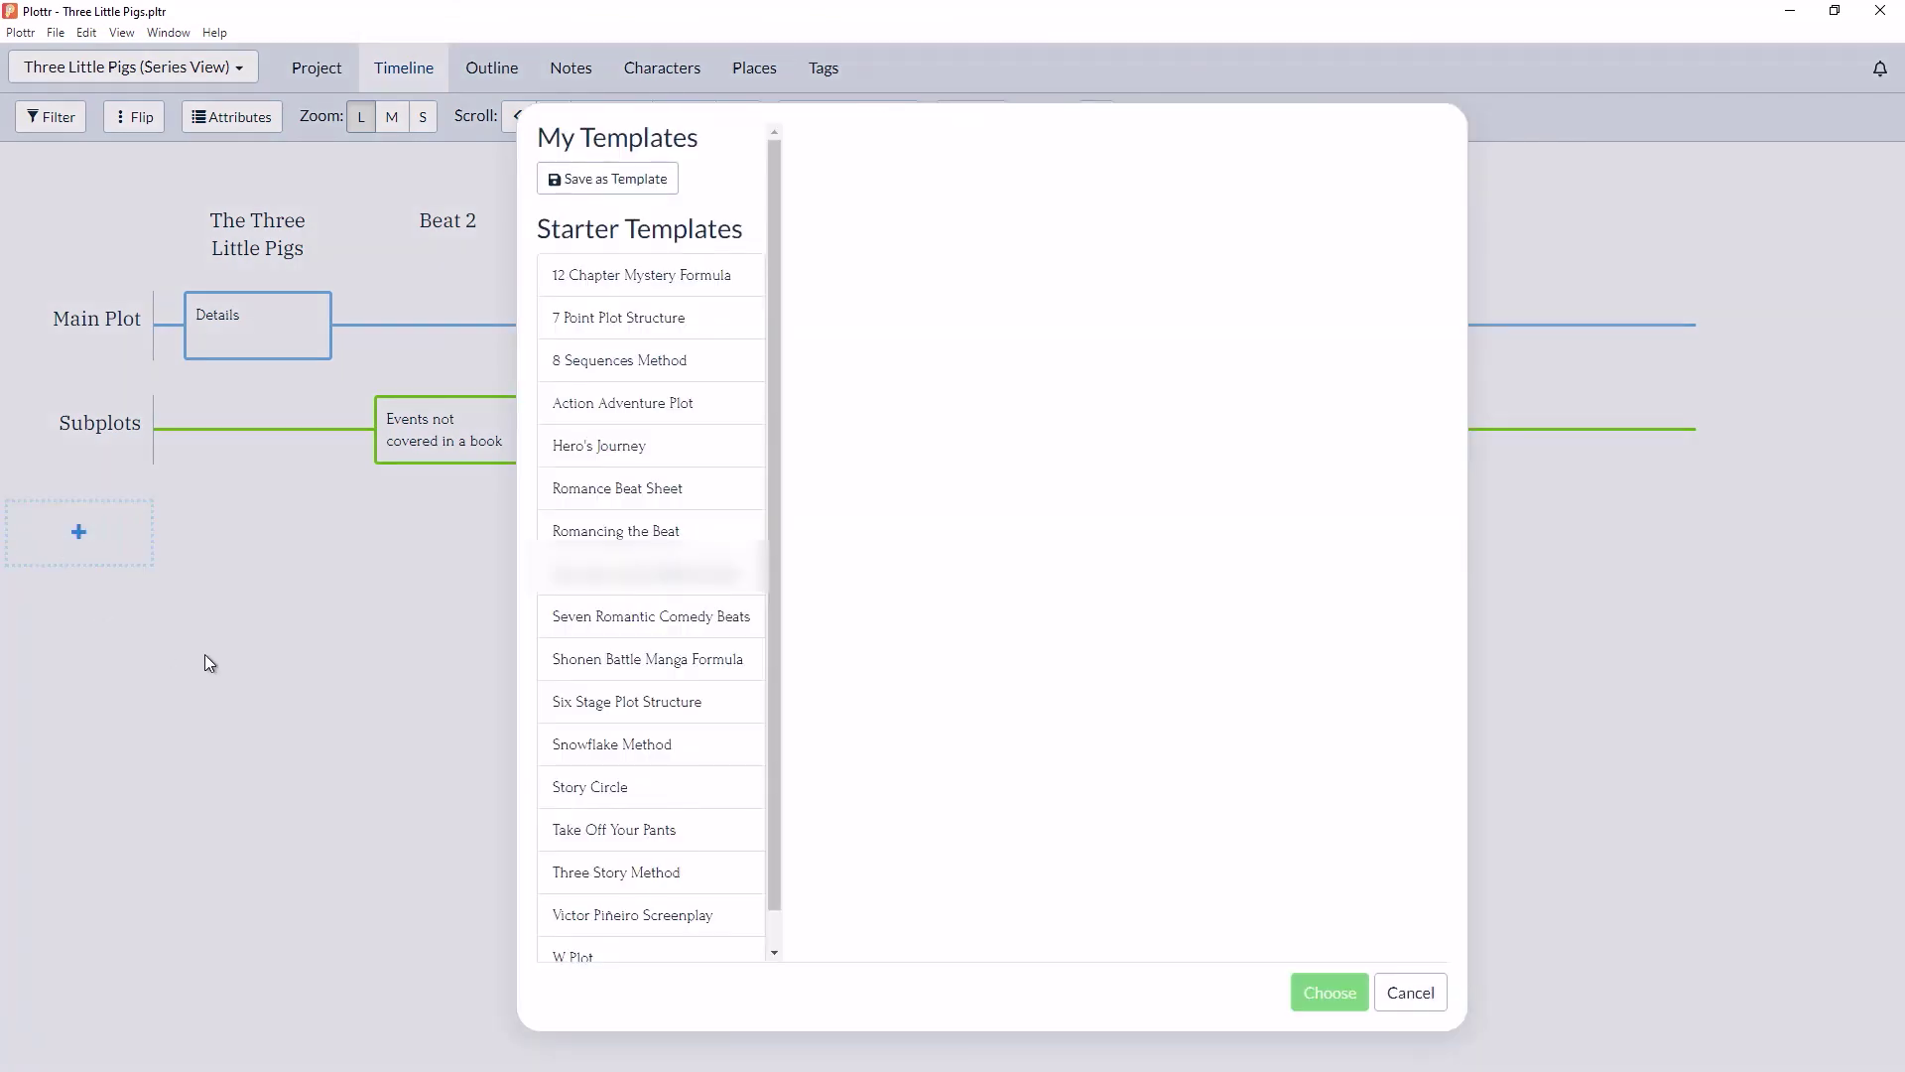
click(630, 277)
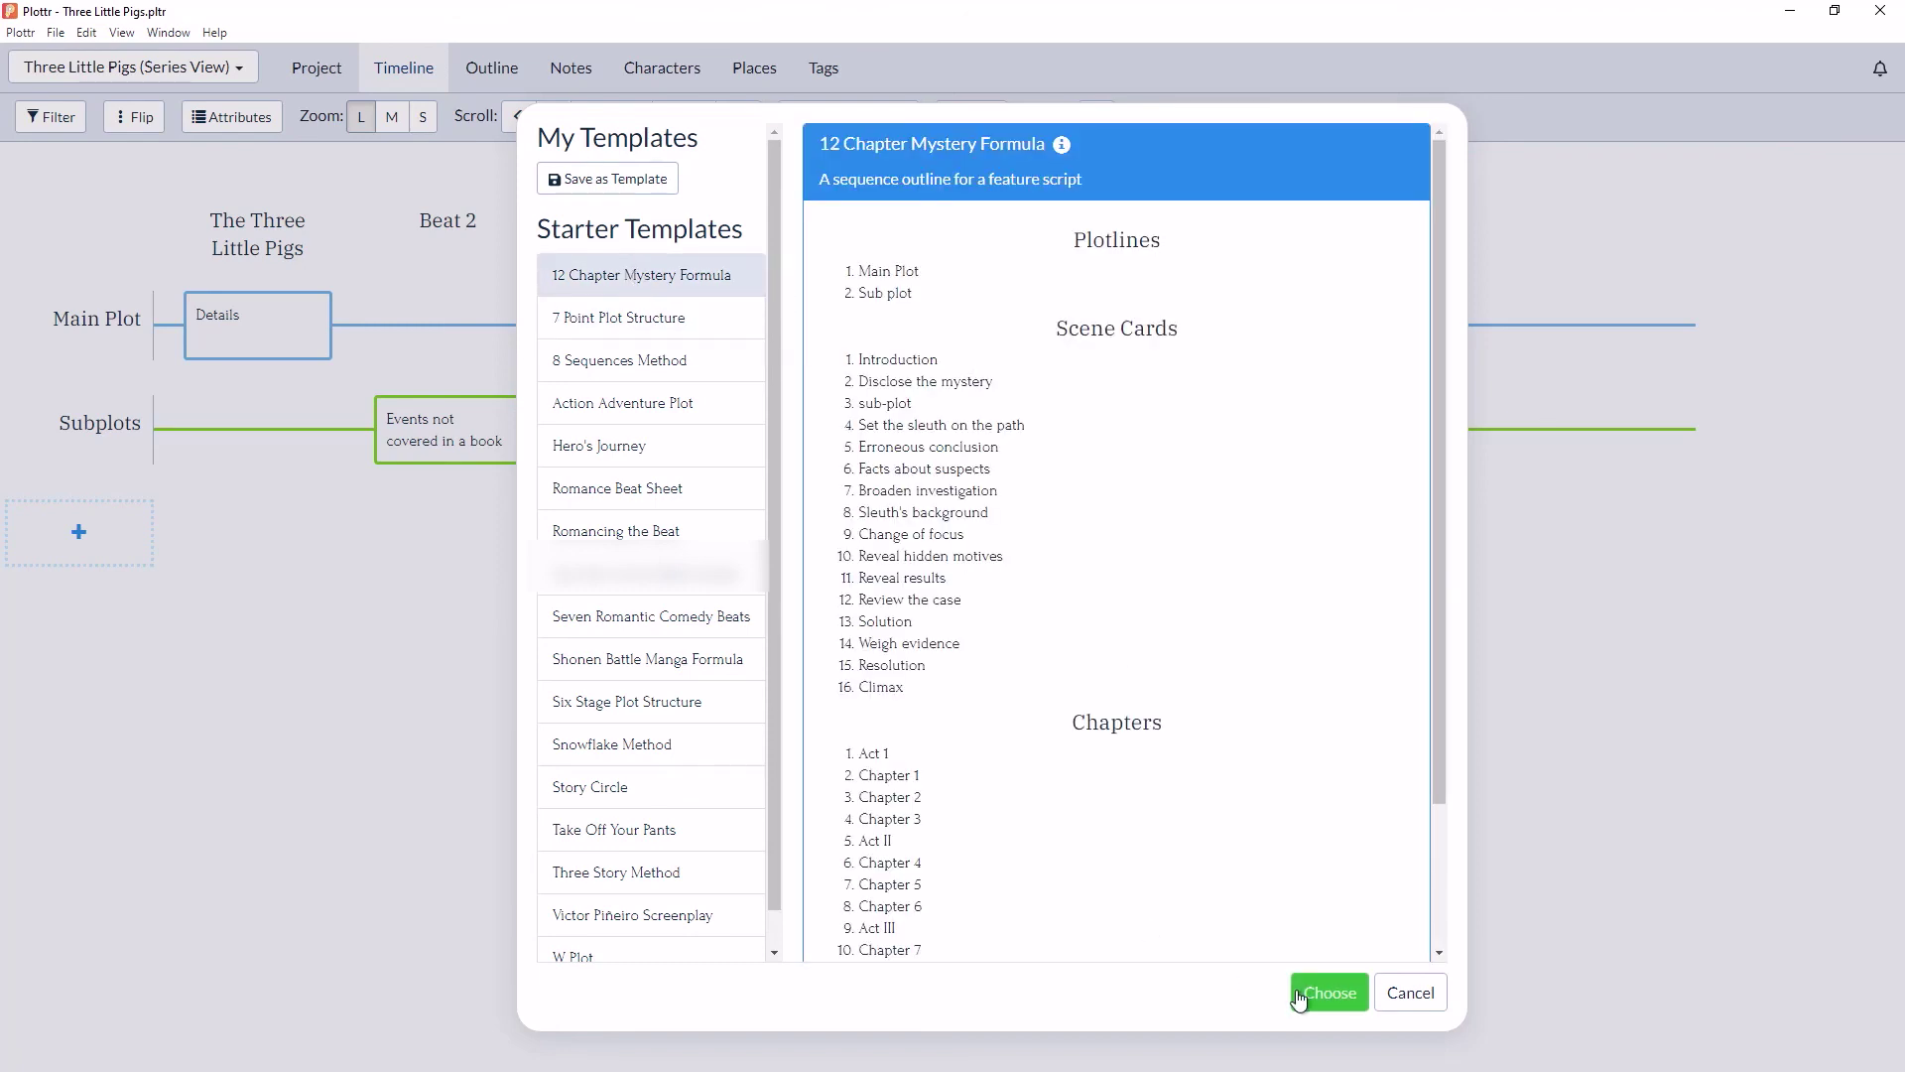
click(1301, 996)
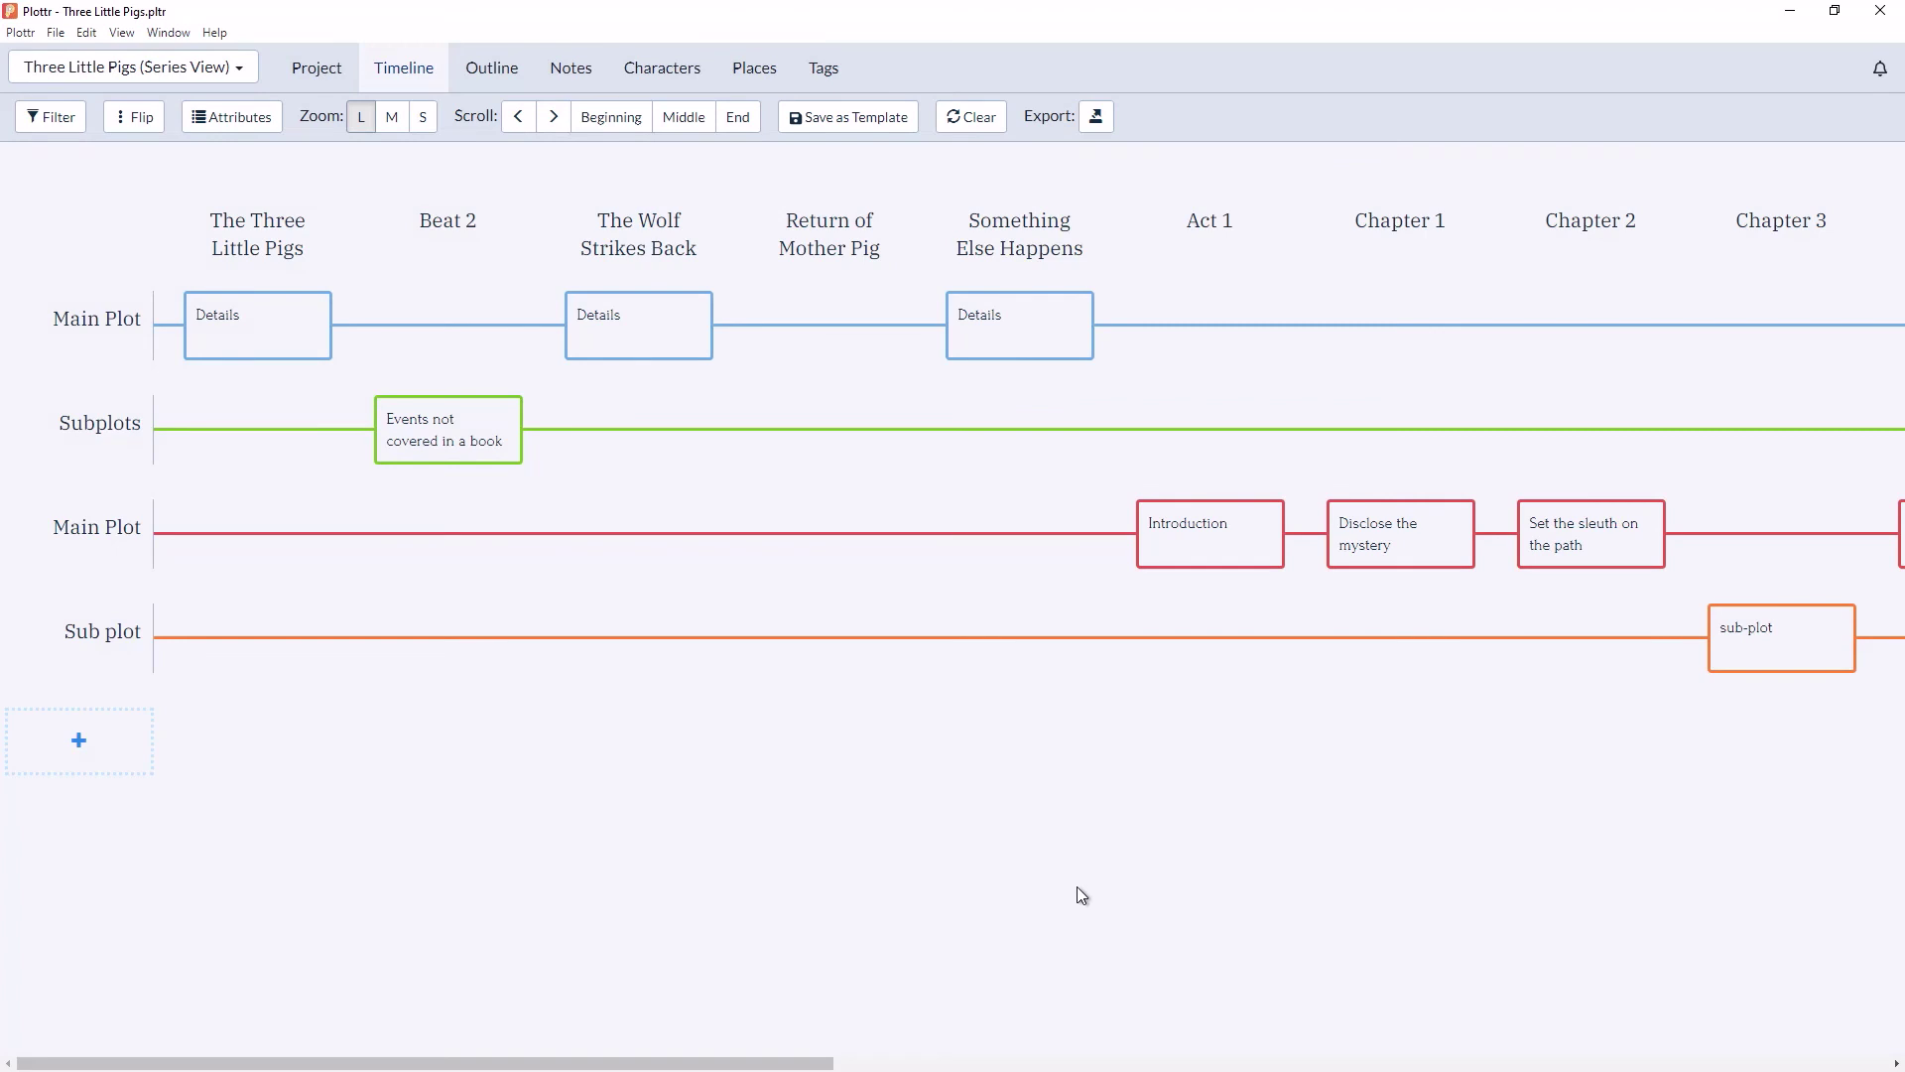